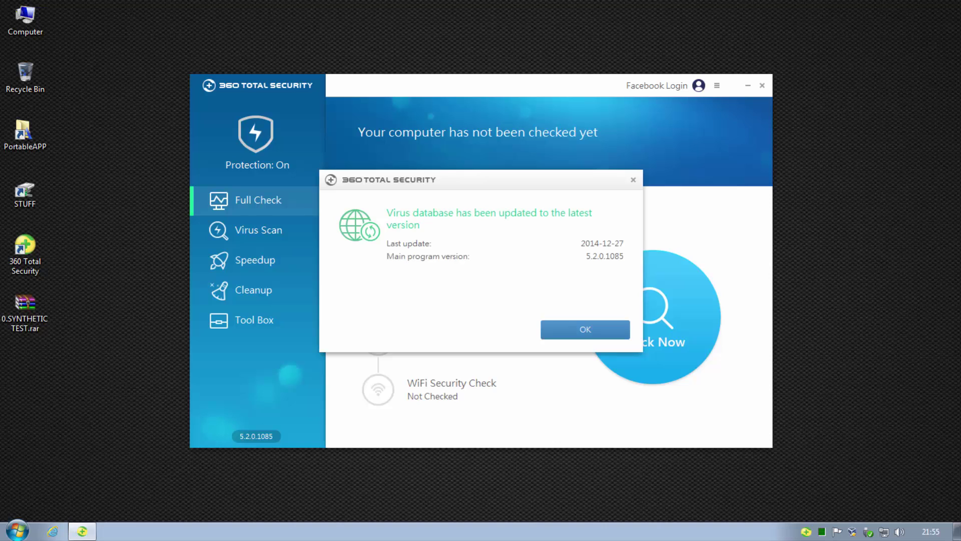
# Dismiss the notice confirming the virus database is up to date (last updated 2014-12-27)
pyautogui.click(583, 329)
# Close the open windows and extract 0.SYNTHETIC TEST.rar into a 0.SYNTHETIC TEST folder
pyautogui.click(762, 86)
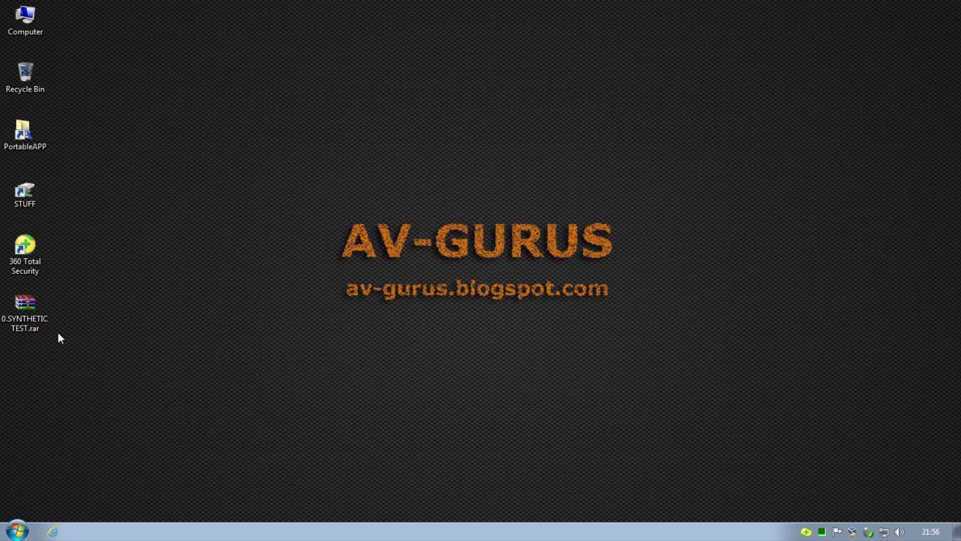
pyautogui.click(32, 314)
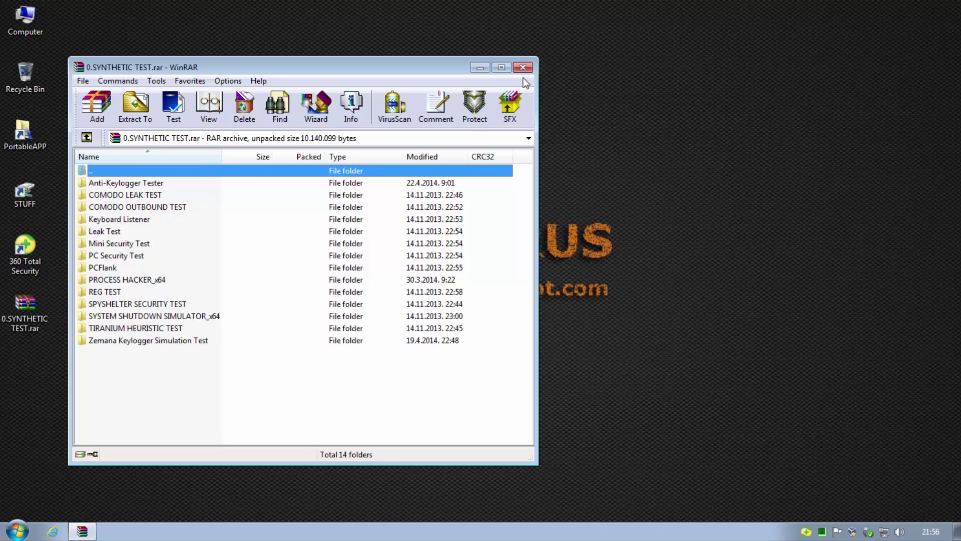
pyautogui.click(522, 67)
pyautogui.rightClick(30, 306)
pyautogui.click(147, 264)
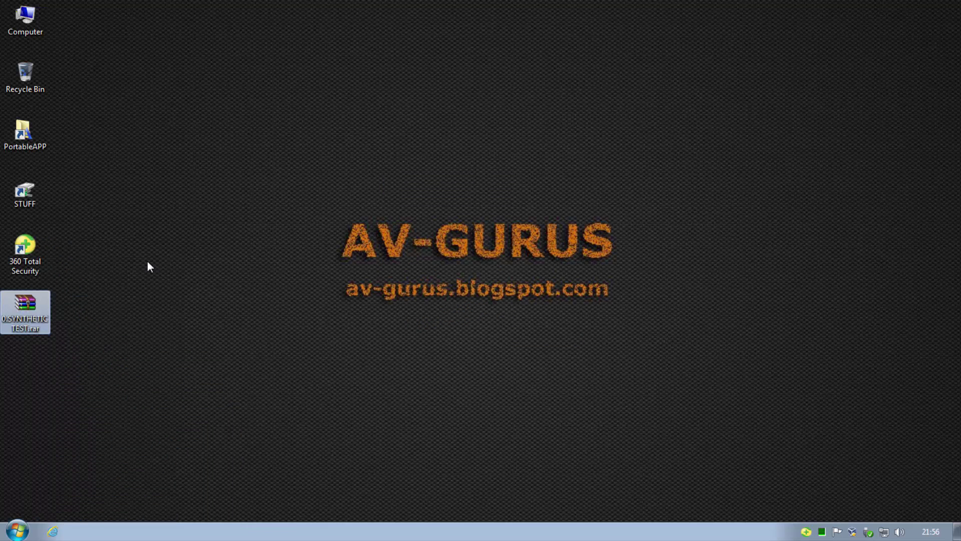
# Scan the extracted 0.SYNTHETIC TEST folder with 360 Total Security
pyautogui.click(28, 361)
pyautogui.rightClick(25, 364)
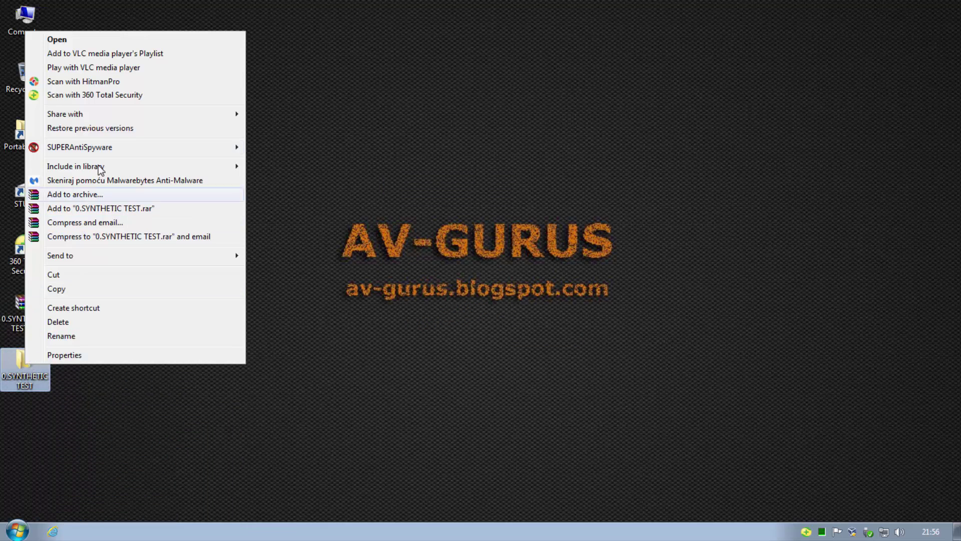
pyautogui.click(116, 95)
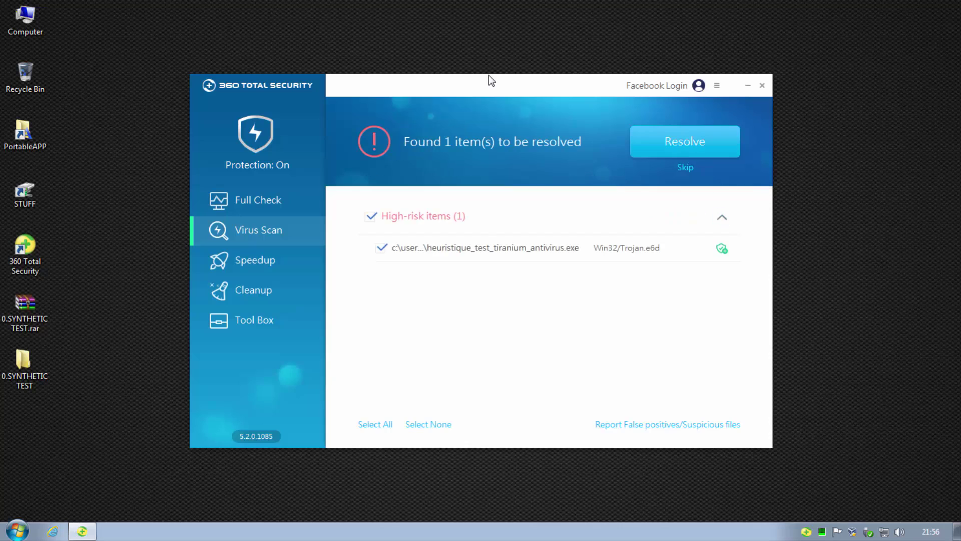
# Resolve the detected heuristique_test_tiranium_antivirus.exe Trojan and close 360 Total Security
pyautogui.click(690, 146)
pyautogui.click(719, 145)
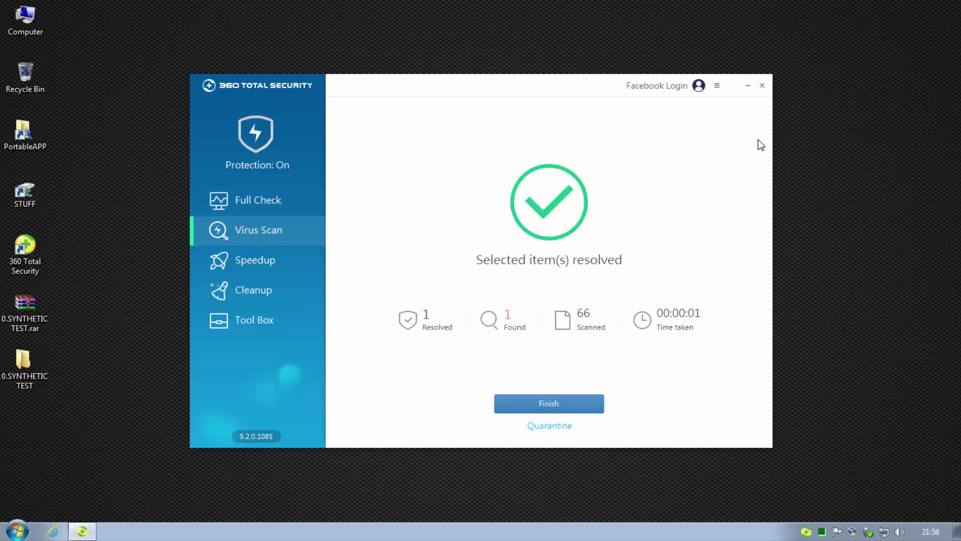
pyautogui.click(760, 84)
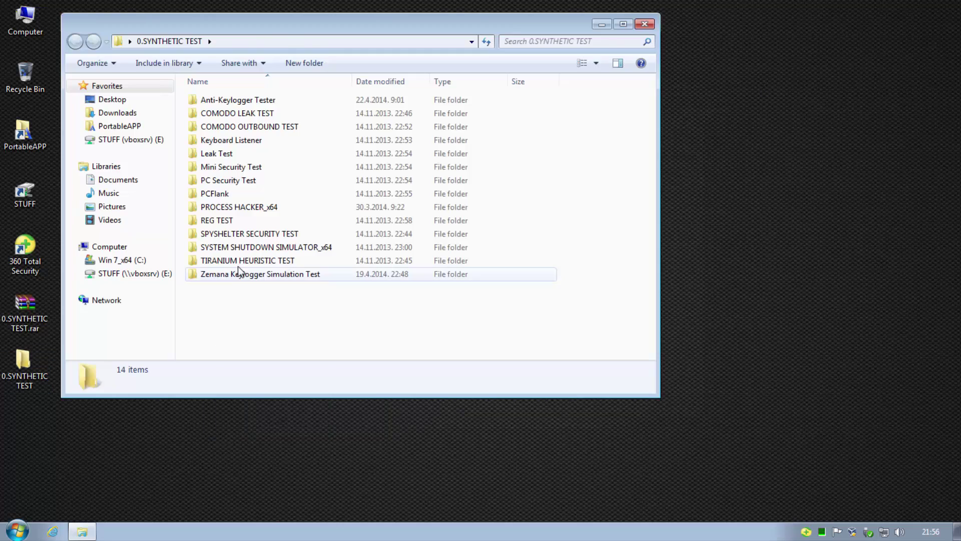
# Confirm the TIRANIUM HEURISTIC TEST folder is now empty and bring up its options
pyautogui.doubleClick(240, 260)
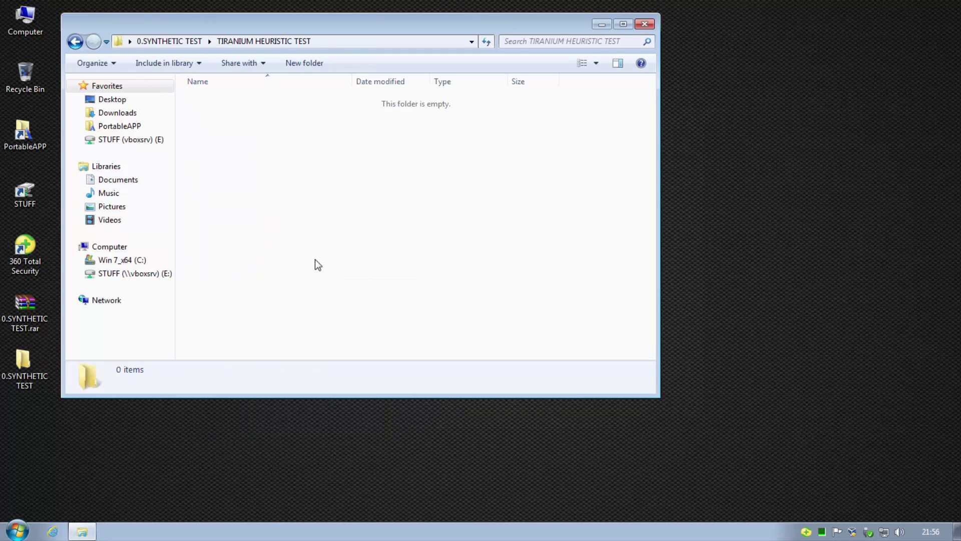
pyautogui.press('BackSpace')
pyautogui.rightClick(242, 261)
# Delete the empty TIRANIUM HEURISTIC TEST folder and start typing test characters in the Erste username field
pyautogui.click(275, 479)
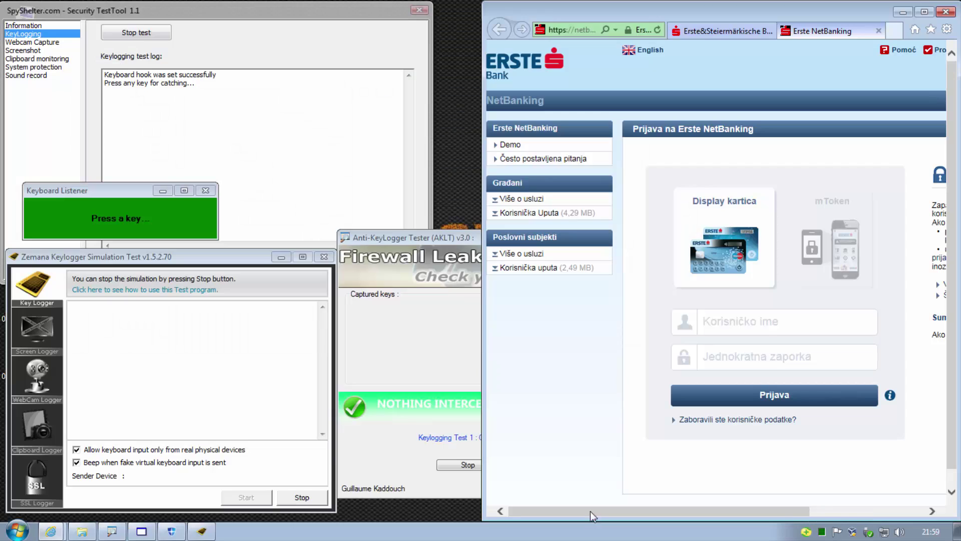
pyautogui.click(802, 324)
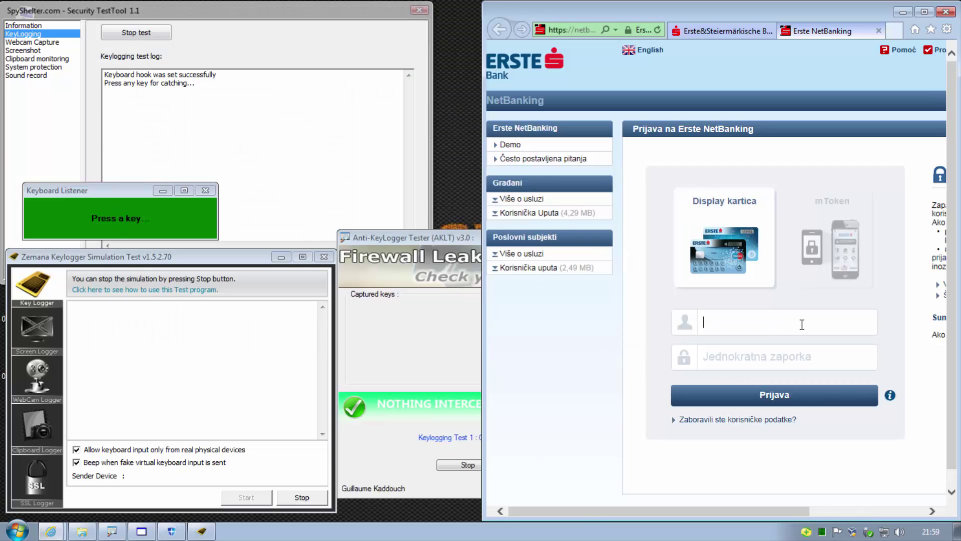
pyautogui.write('123')
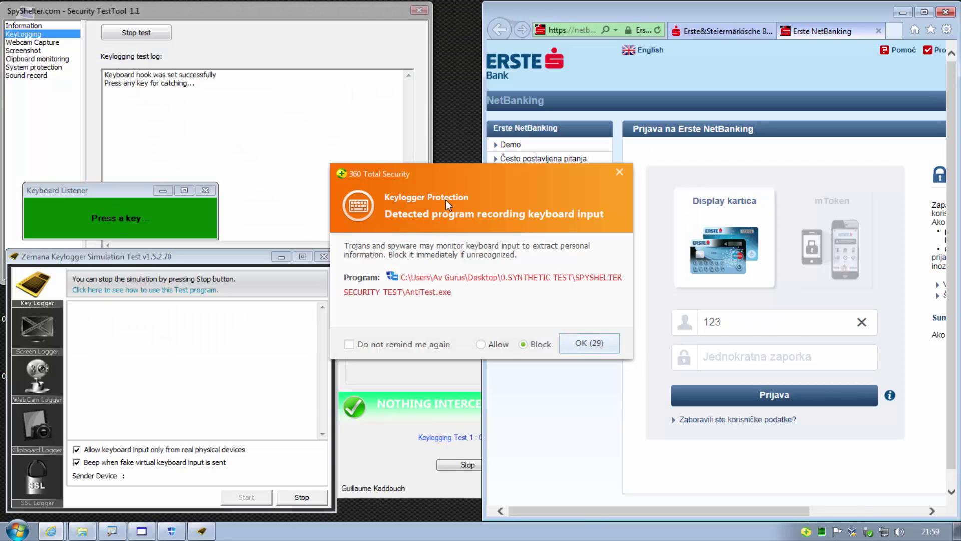
# Block the keylogger alerts for AntiTest.exe, key_sim.exe, KeyboardListener.exe and AKLT.exe
pyautogui.click(588, 343)
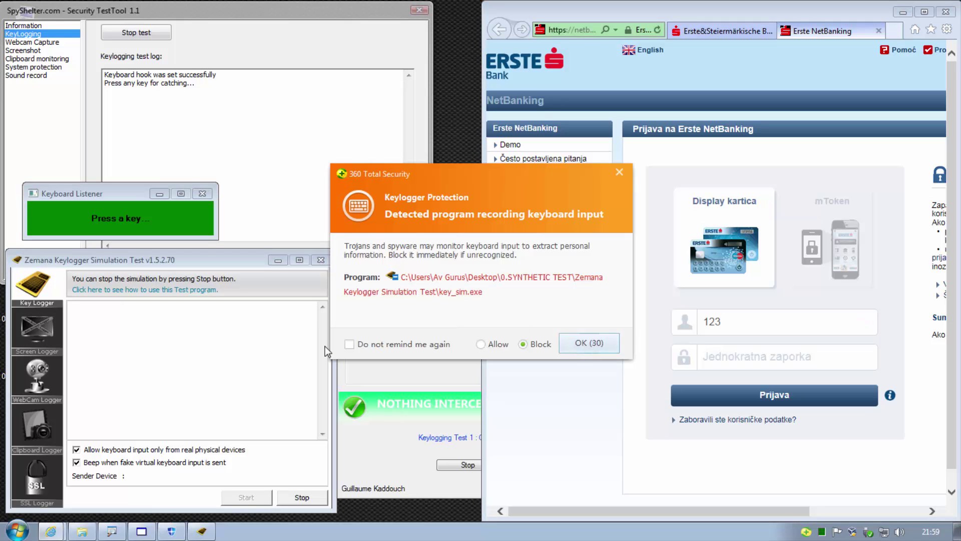
pyautogui.click(589, 343)
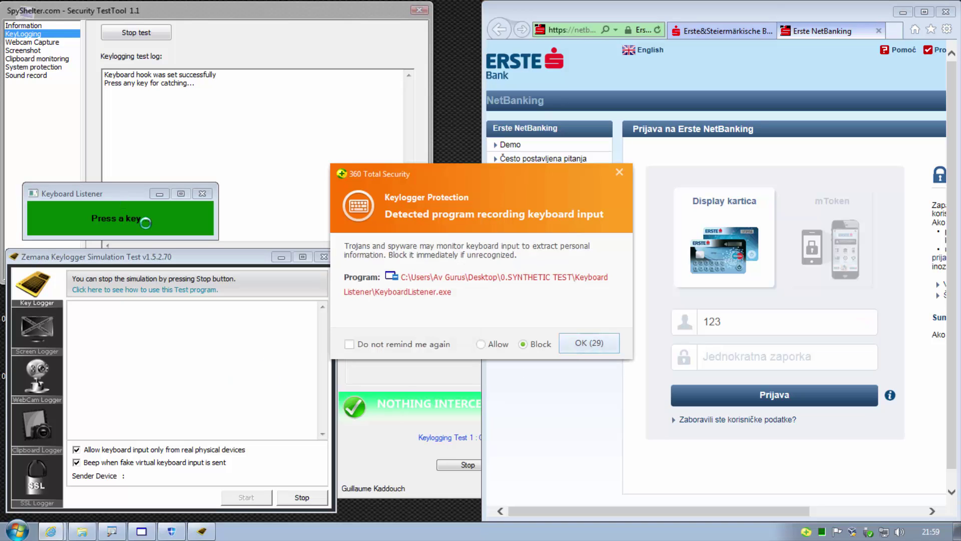
pyautogui.click(580, 343)
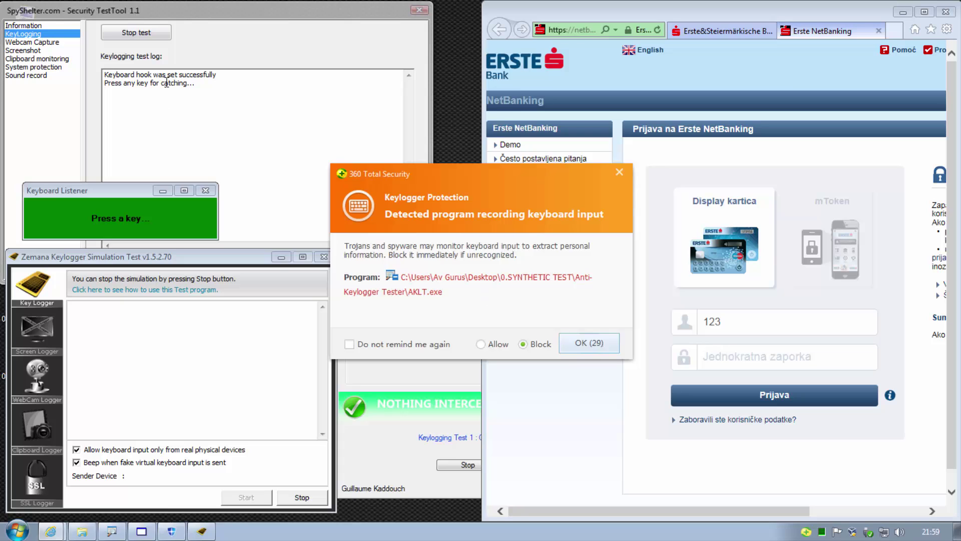
pyautogui.click(579, 343)
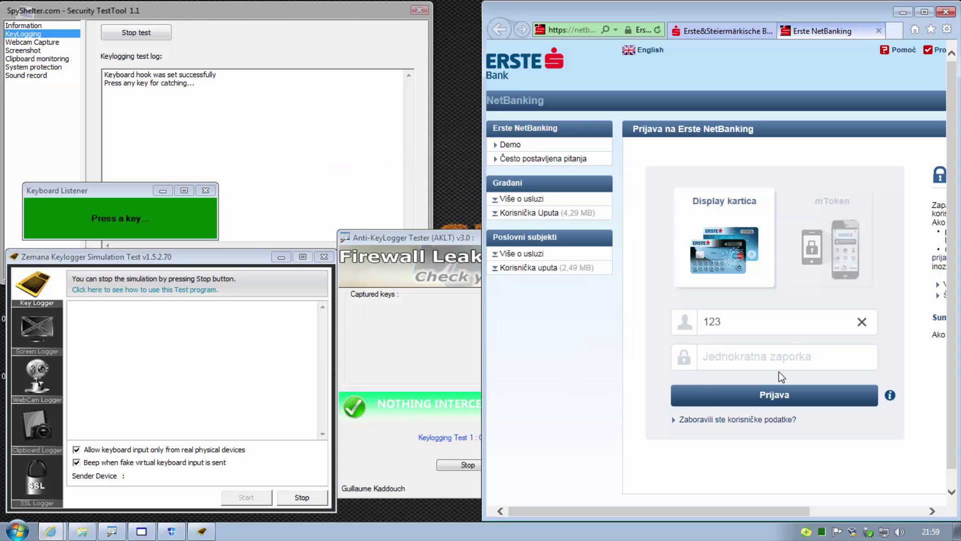
# Finish entering a test username and password, then minimize the bank login page
pyautogui.write('434')
pyautogui.click(767, 356)
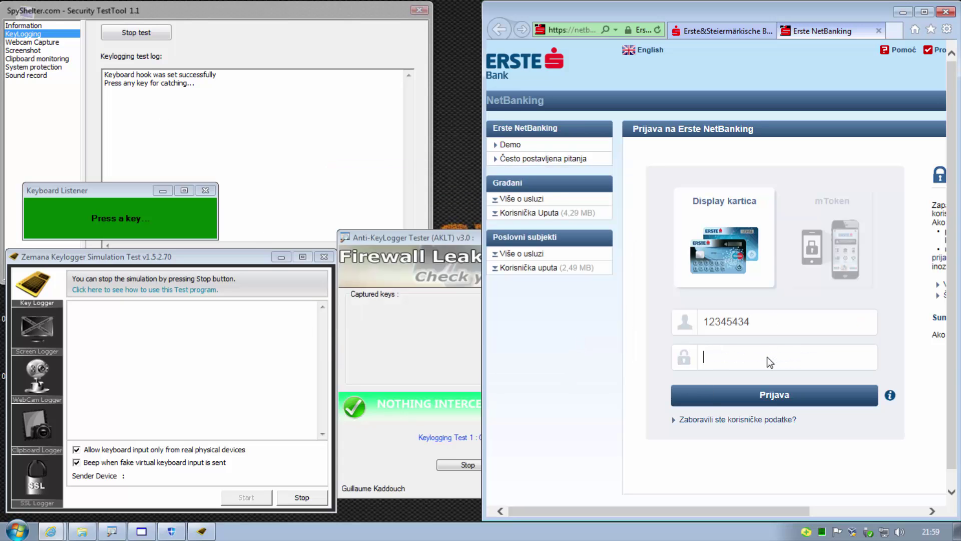
pyautogui.write('12345')
pyautogui.moveTo(750, 321); pyautogui.dragTo(707, 318)
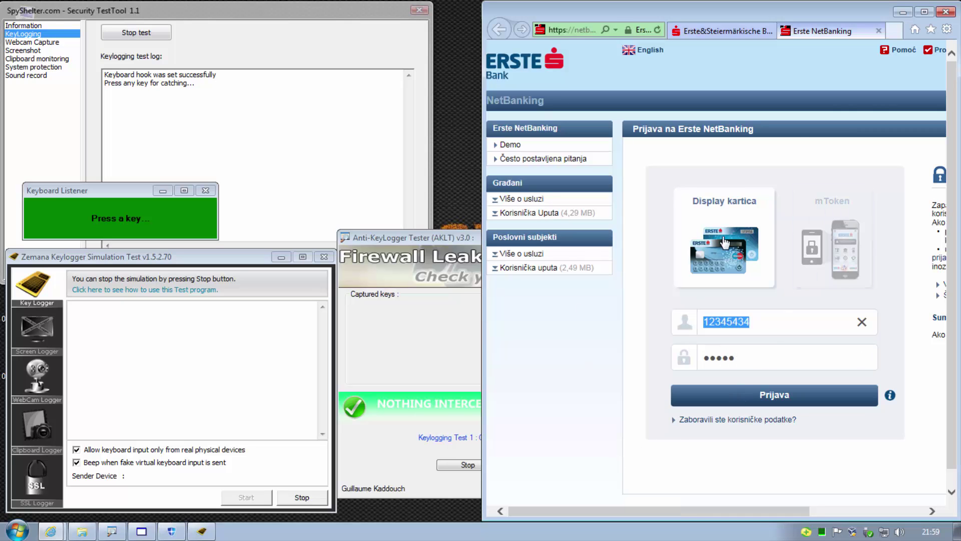
pyautogui.click(902, 12)
# Stop and close the AKLT keylogging test and stop the Zemana keylogger simulation
pyautogui.click(481, 466)
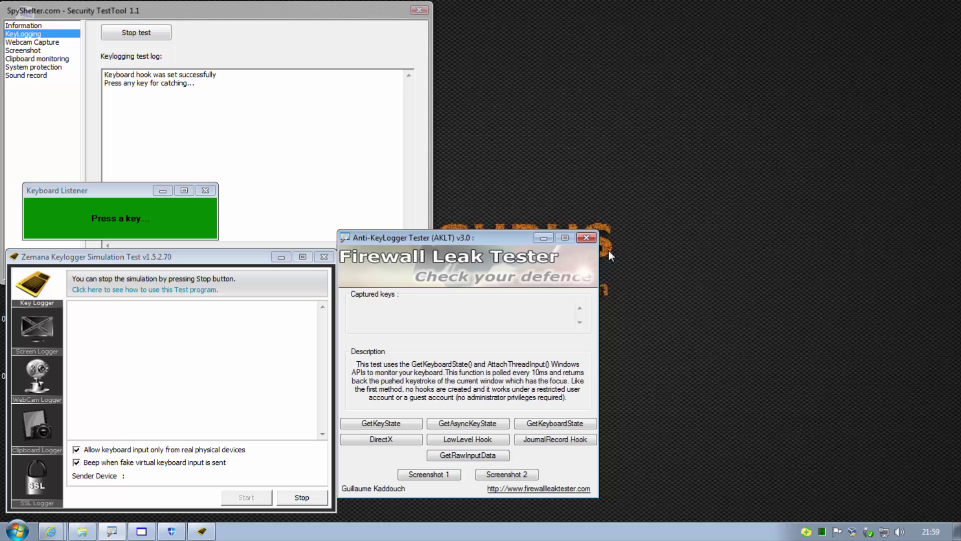
pyautogui.click(587, 237)
pyautogui.click(296, 499)
pyautogui.click(300, 498)
# Close the Zemana and Keyboard Listener windows, then run SpyShelter's Test1a to Test3a screenshot captures
pyautogui.click(324, 256)
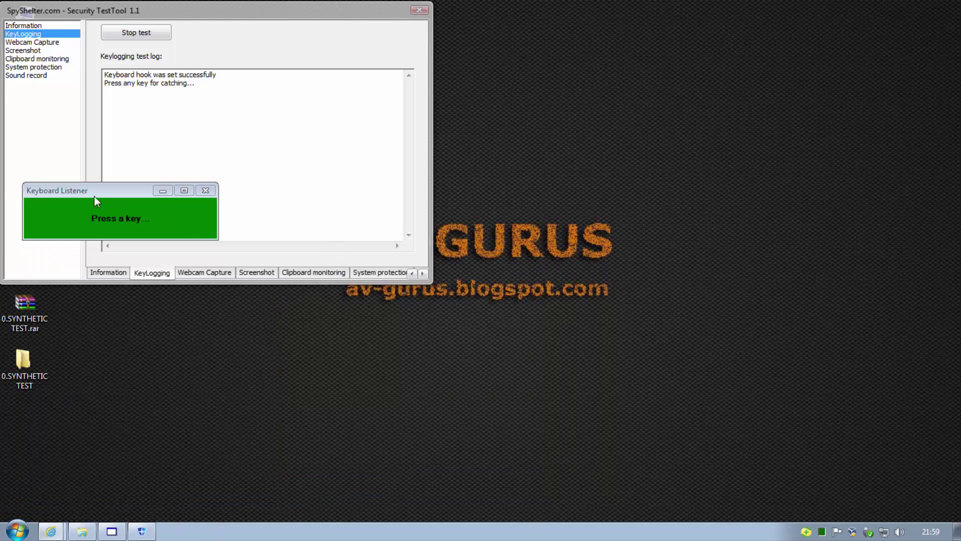
pyautogui.click(206, 191)
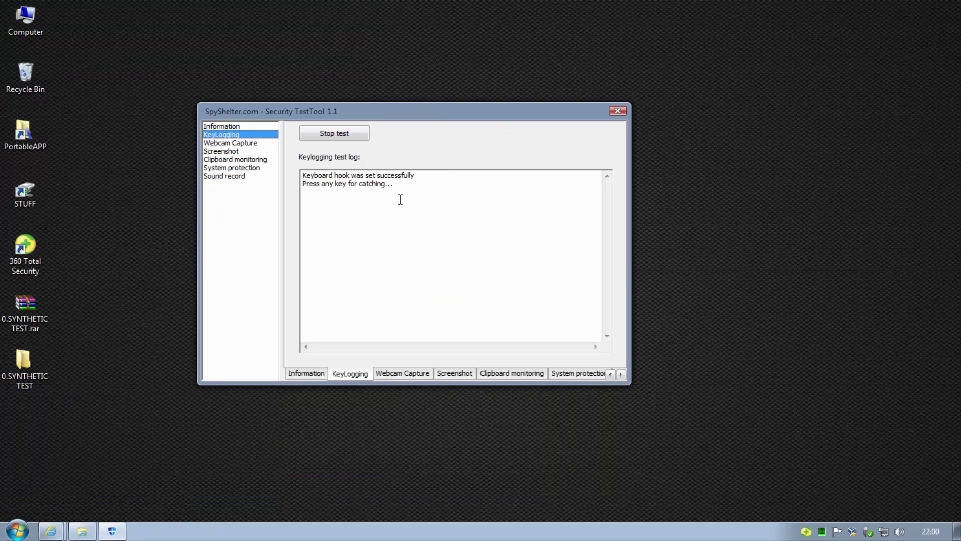
pyautogui.click(239, 144)
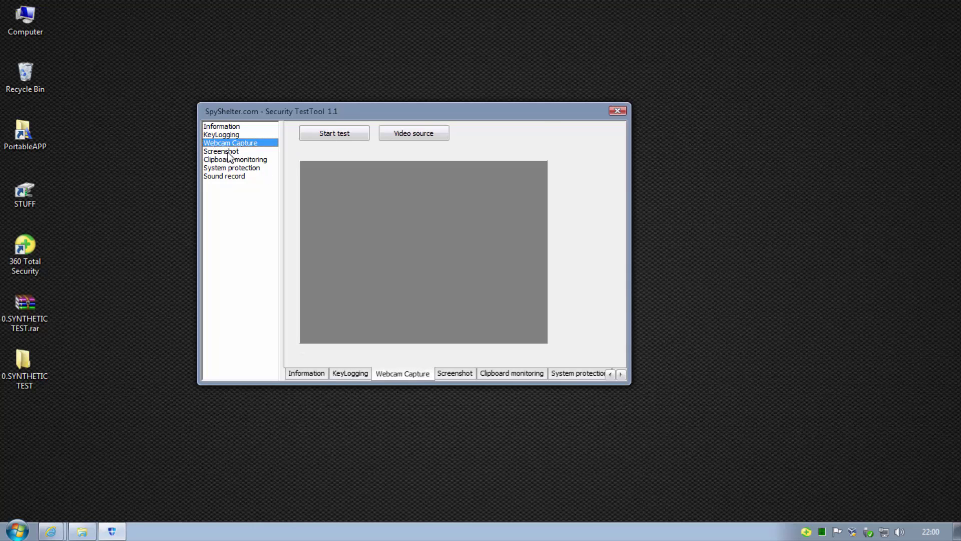
pyautogui.click(228, 152)
pyautogui.click(306, 136)
pyautogui.click(355, 134)
pyautogui.click(401, 135)
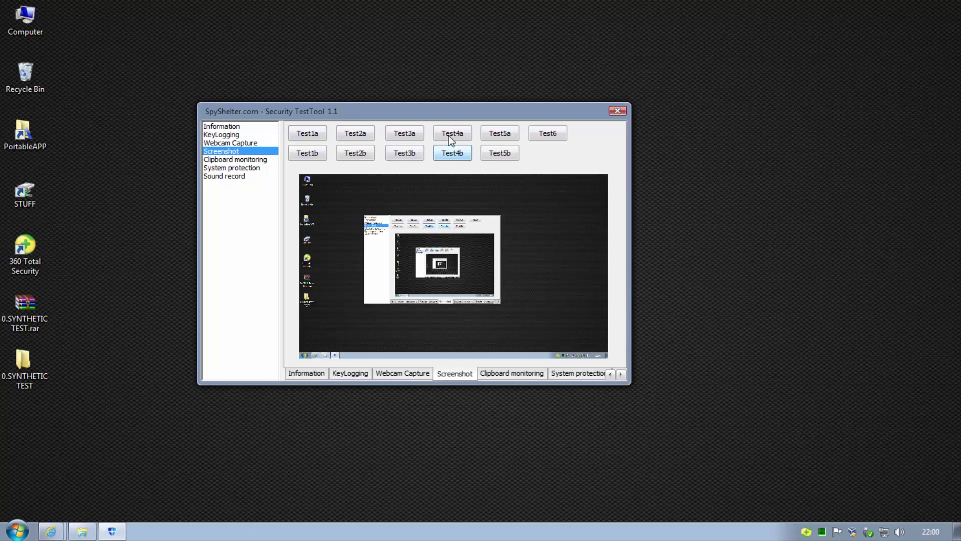
# Run Registry access test1 and block the flagged registry change so it passes
pyautogui.click(253, 168)
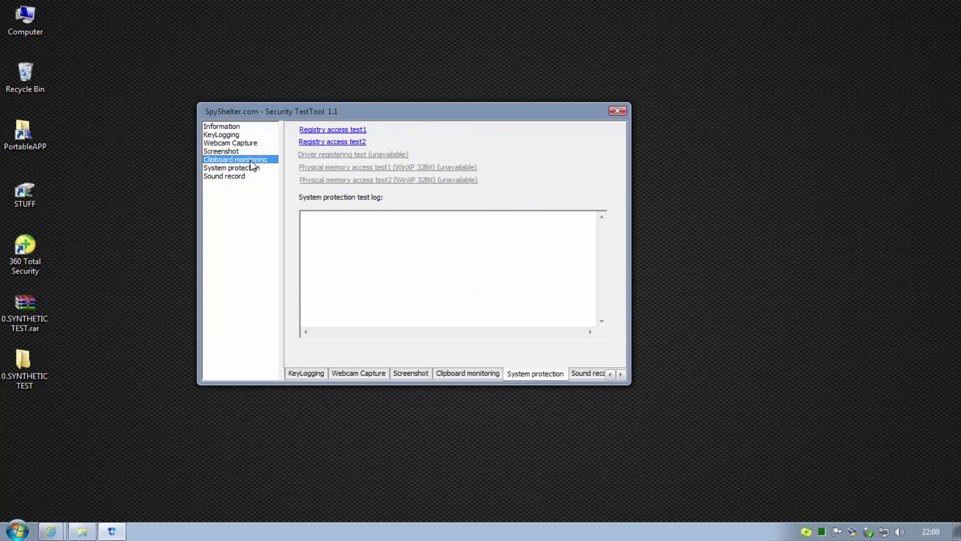
pyautogui.click(345, 130)
pyautogui.click(560, 357)
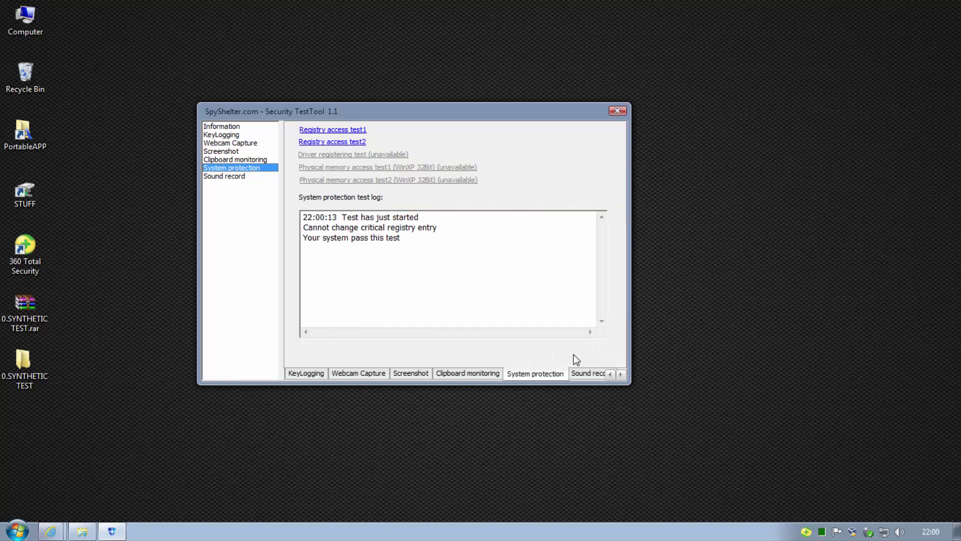
pyautogui.moveTo(401, 238); pyautogui.dragTo(304, 240)
pyautogui.click(412, 247)
# Run Registry access test2, block the startup item change, and close SpyShelter
pyautogui.click(332, 142)
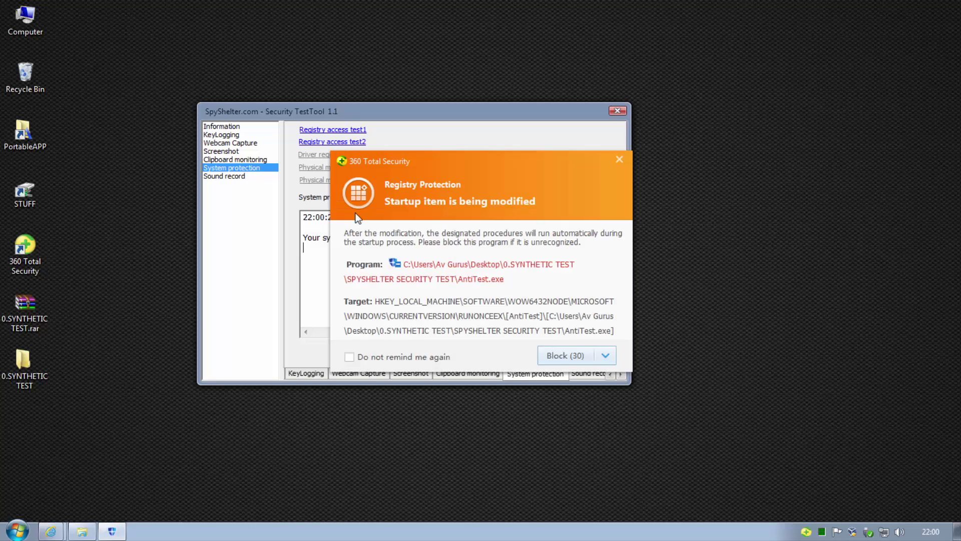
pyautogui.click(559, 357)
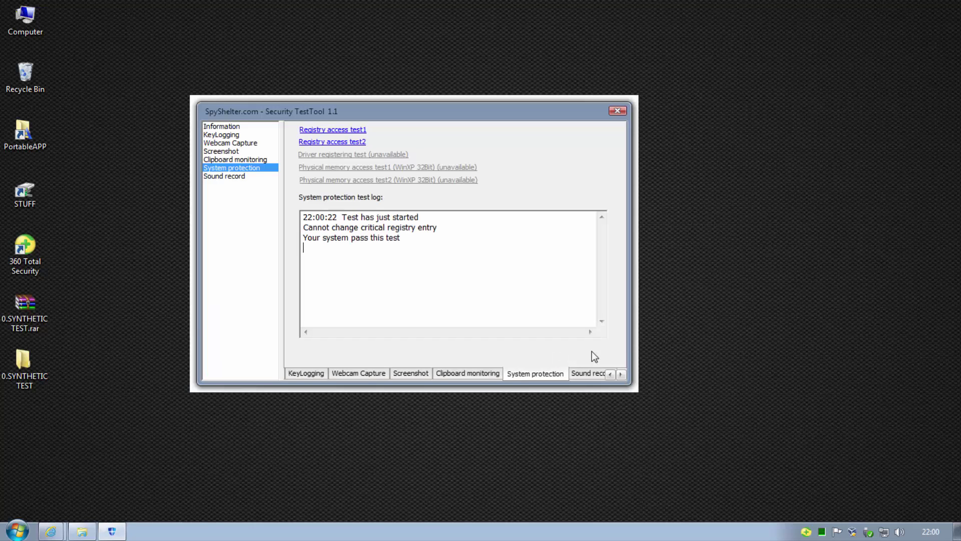
pyautogui.moveTo(410, 245); pyautogui.dragTo(306, 244)
pyautogui.click(617, 112)
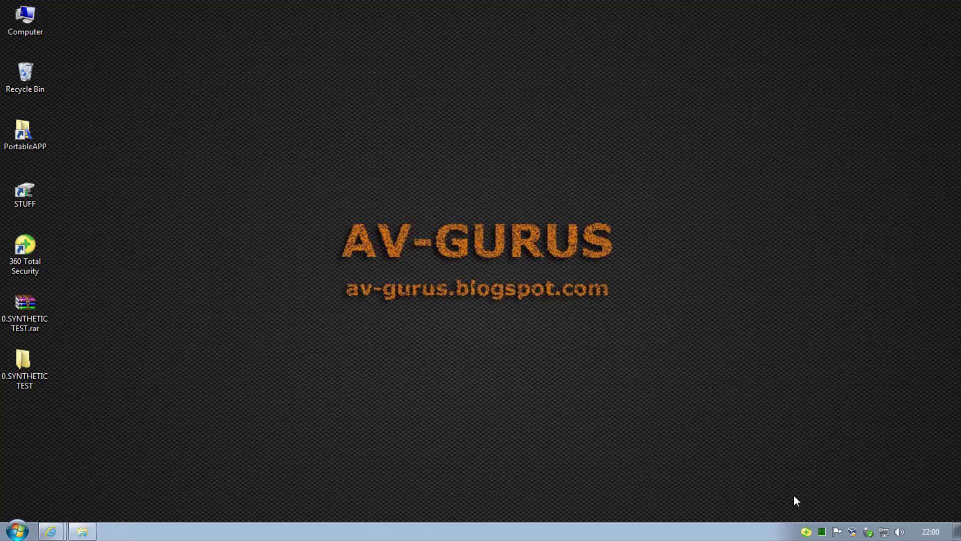
# Run clt.exe from the COMODO LEAK TEST folder as administrator and start the leak tests
pyautogui.click(82, 531)
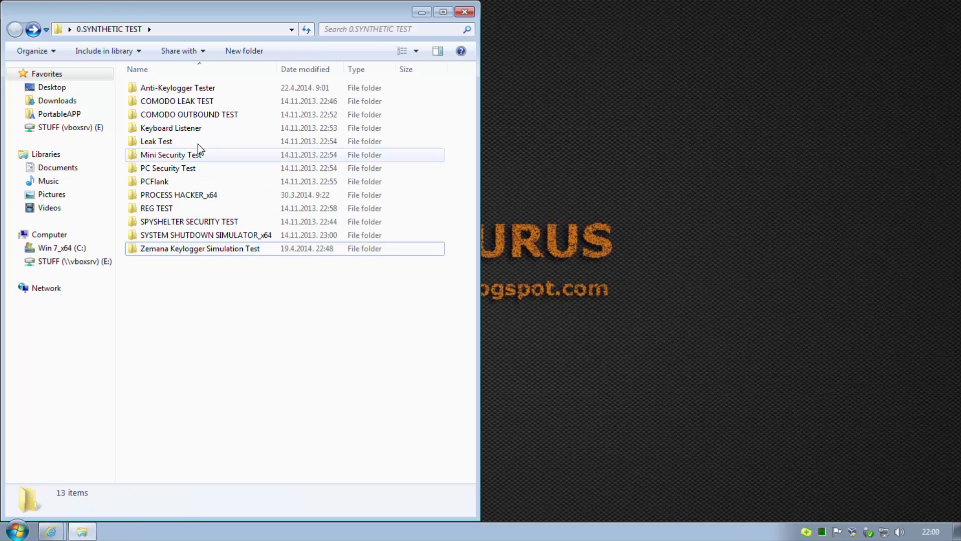
pyautogui.doubleClick(202, 101)
pyautogui.rightClick(145, 103)
pyautogui.click(176, 124)
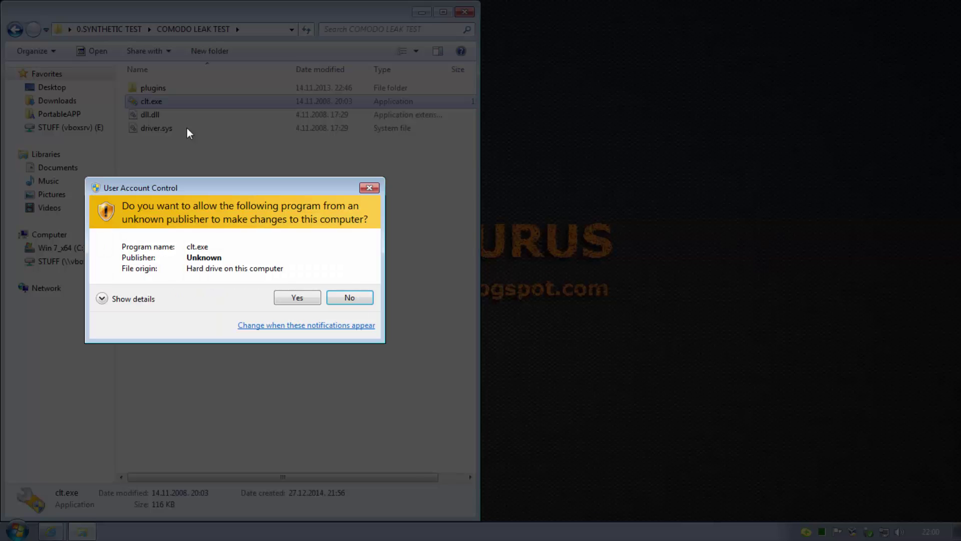
pyautogui.click(301, 296)
pyautogui.click(422, 12)
pyautogui.click(514, 357)
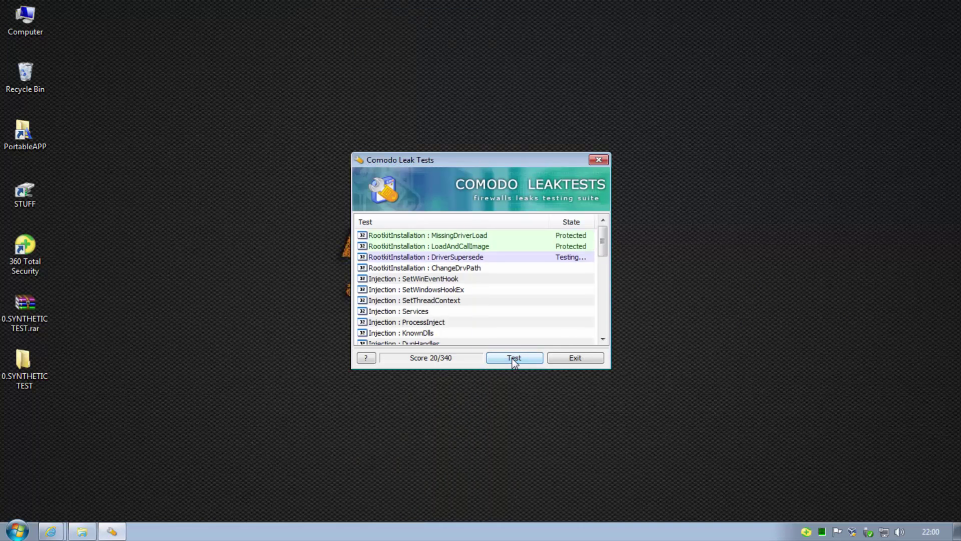
# Block each 360 alert (system file, registry, explorer.exe, driver, preloaded DLL), then close the 240/340 report and exit
pyautogui.click(561, 348)
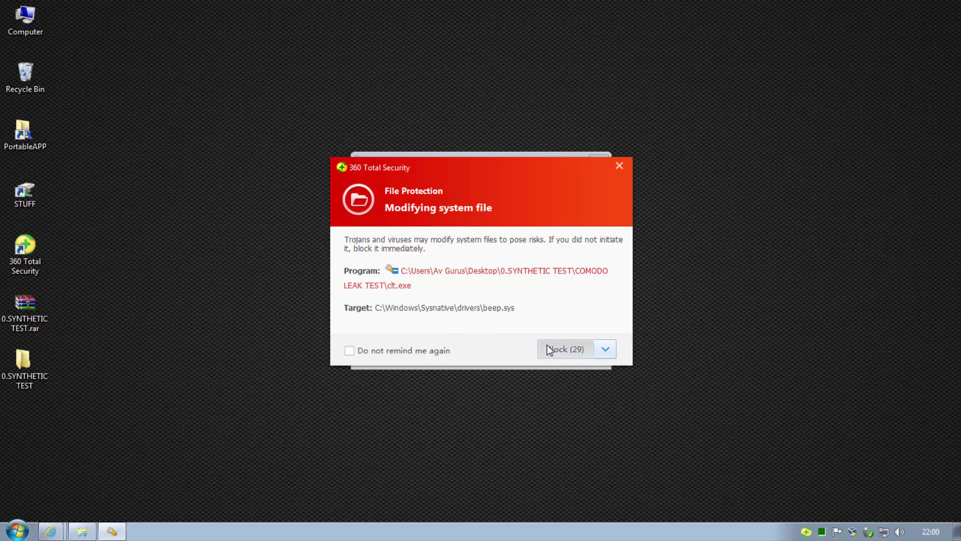
pyautogui.click(557, 359)
pyautogui.moveTo(520, 157); pyautogui.dragTo(724, 13)
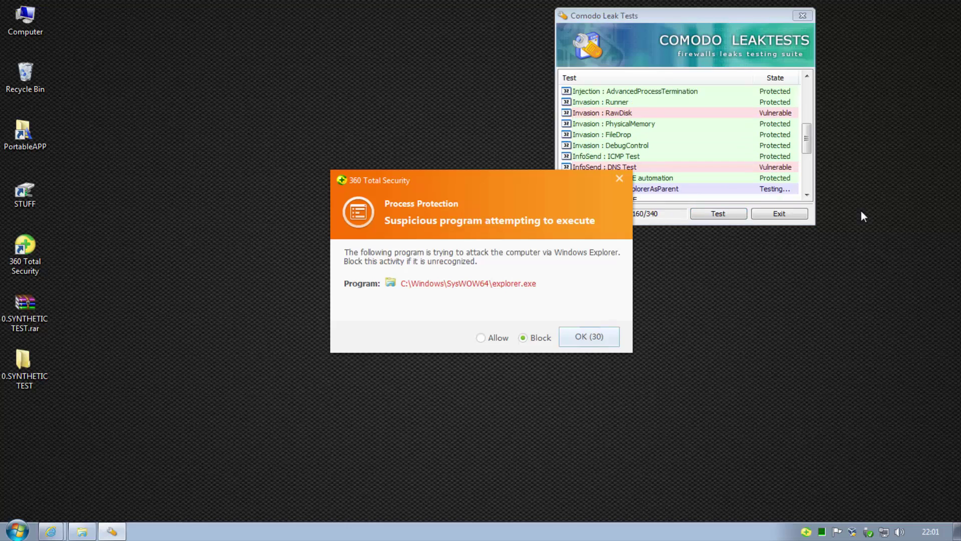
pyautogui.click(600, 341)
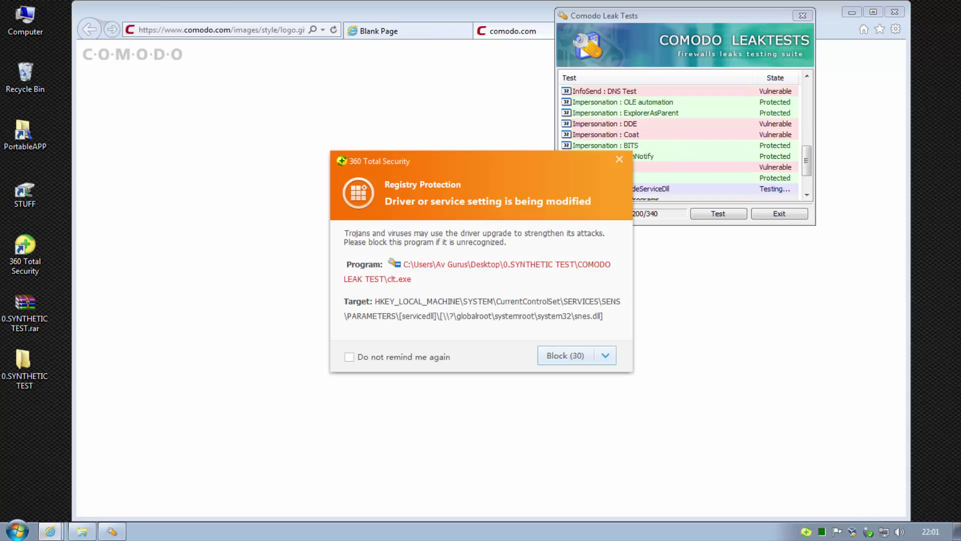
pyautogui.click(555, 356)
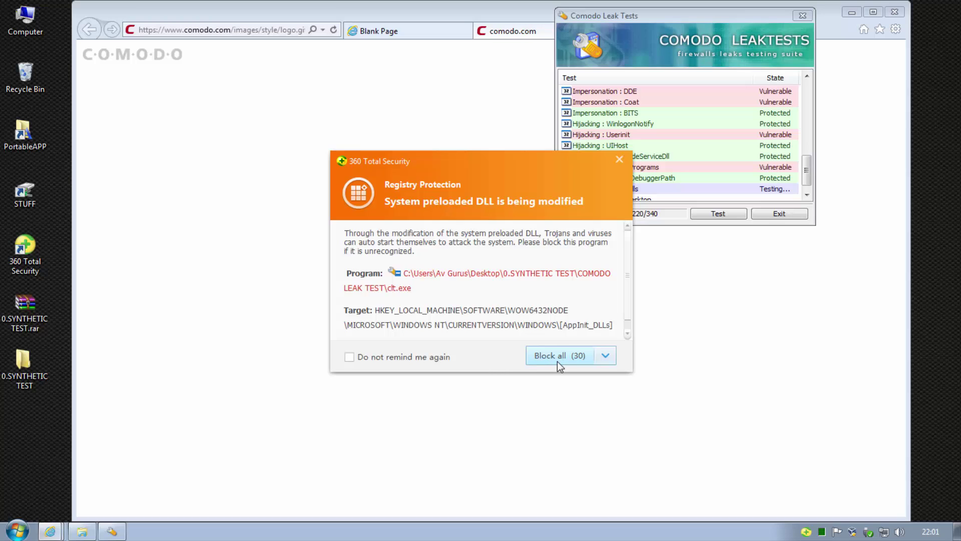
pyautogui.click(558, 361)
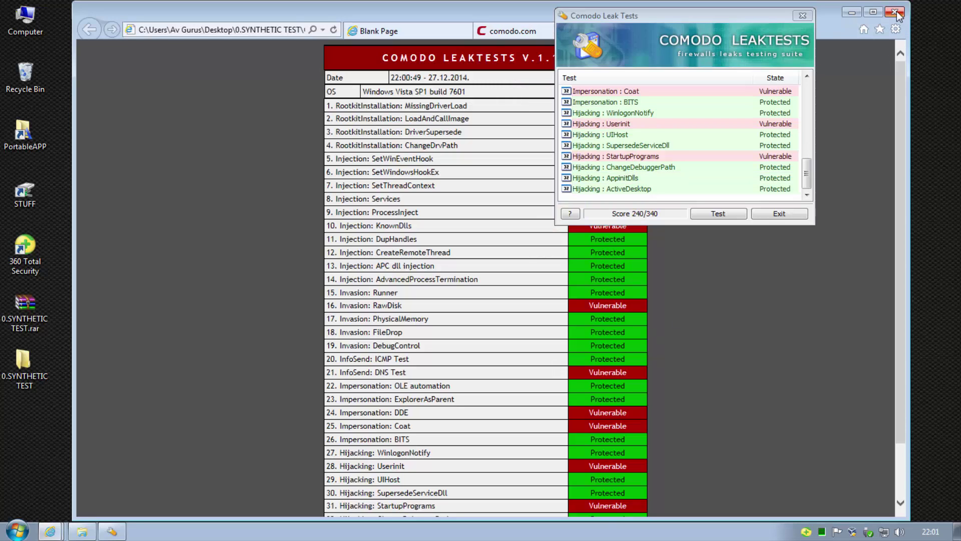
pyautogui.click(895, 12)
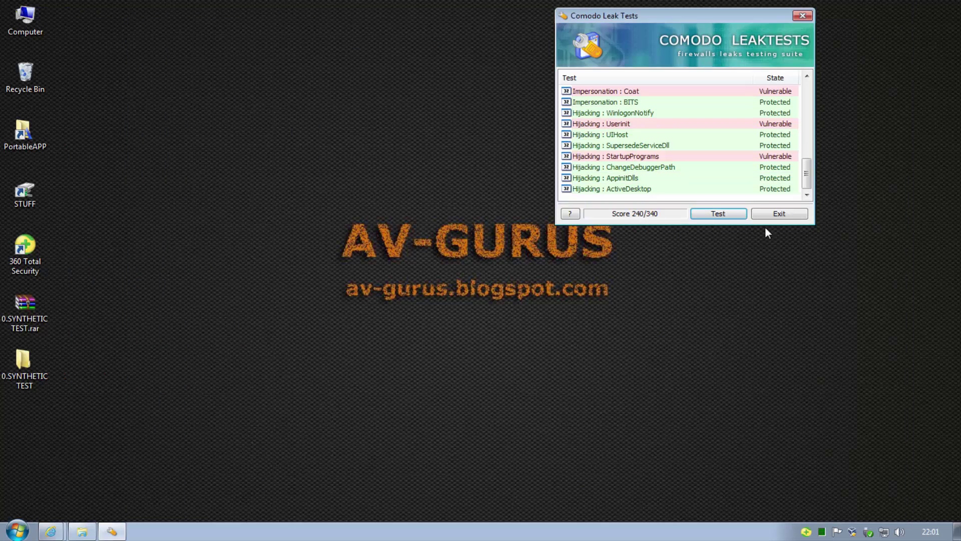
pyautogui.click(779, 213)
# Open the COMODO OUTBOUND TEST folder and bring up the run options for COT.exe
pyautogui.click(82, 531)
pyautogui.press('BackSpace')
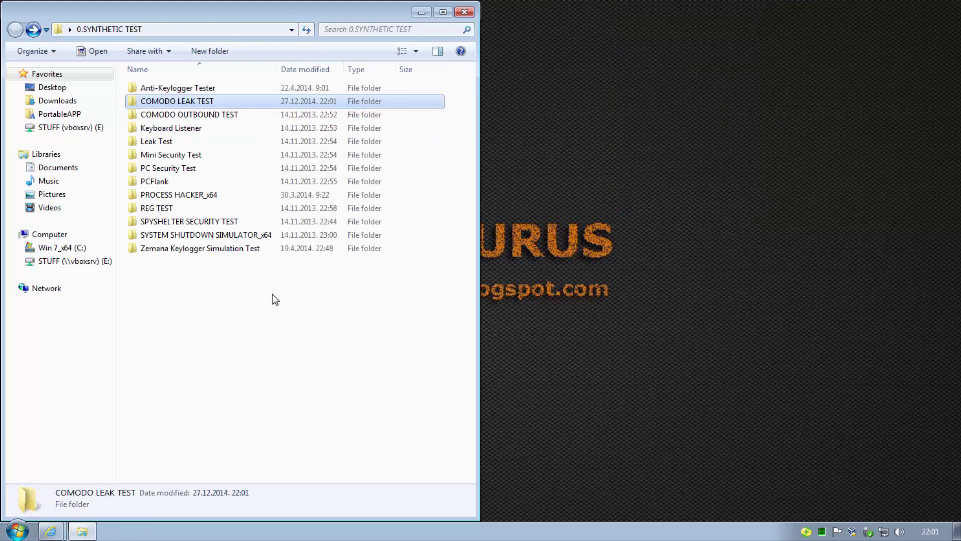
pyautogui.doubleClick(211, 114)
pyautogui.rightClick(160, 88)
# Run COT.exe as administrator, perform the ICMP1 and ICMP2 tests, and close it
pyautogui.click(185, 112)
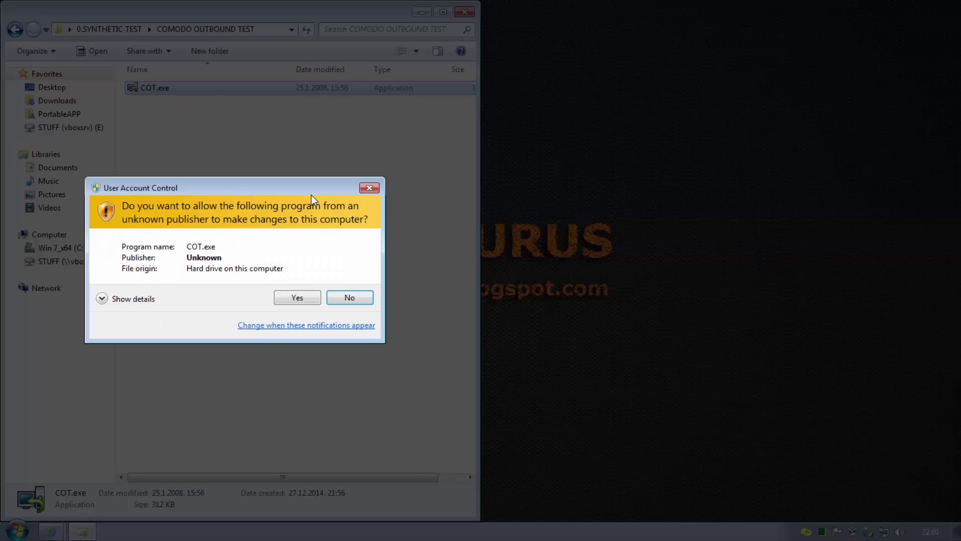
pyautogui.hotkey('alt', 'y')
pyautogui.click(422, 12)
pyautogui.click(502, 209)
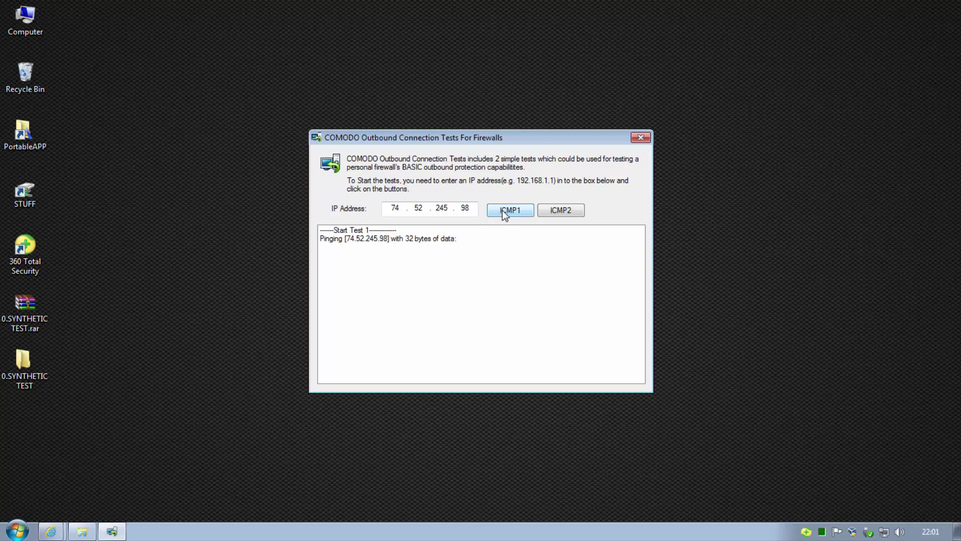
pyautogui.click(559, 213)
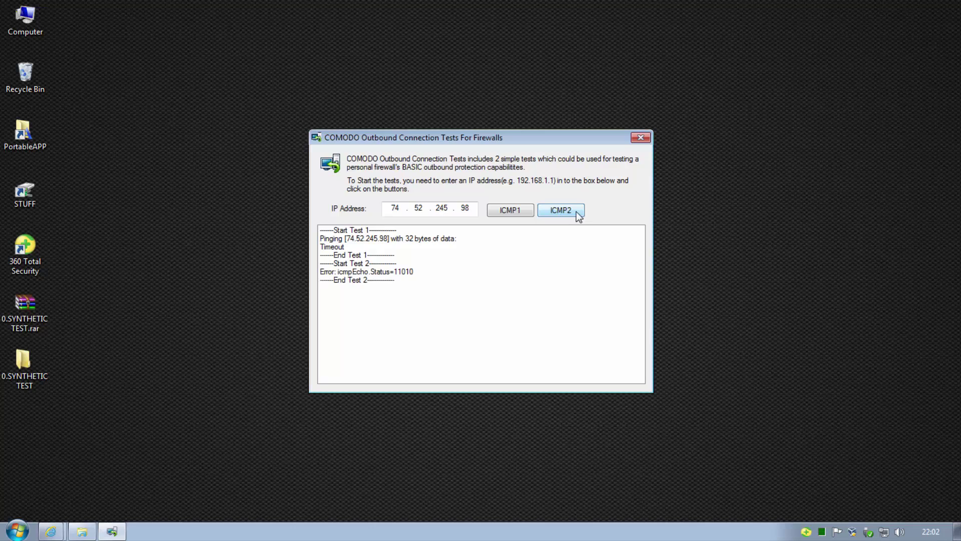
pyautogui.hotkey('alt', 'F4')
# Run leaktest.exe from the Leak Test folder as administrator and test for firewall leaks
pyautogui.click(82, 530)
pyautogui.press('BackSpace')
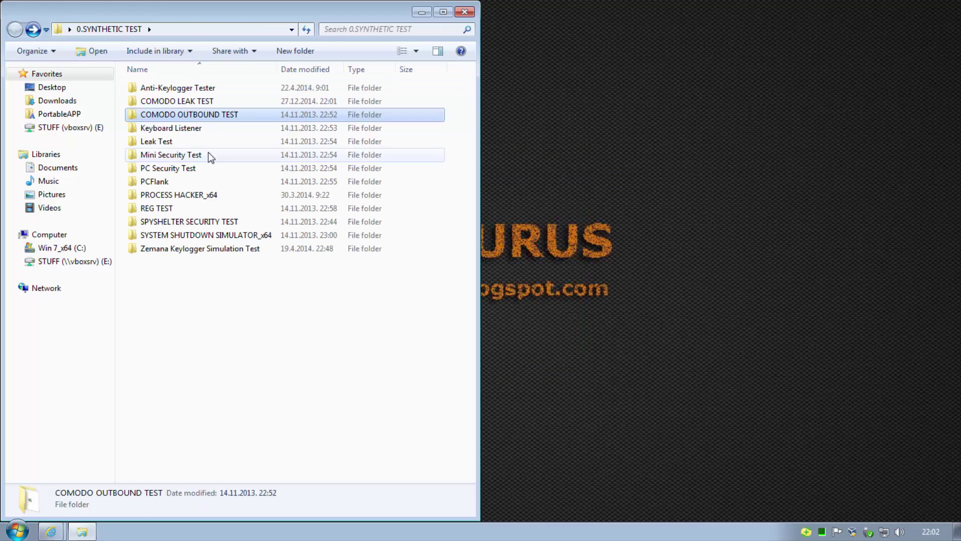
pyautogui.doubleClick(165, 144)
pyautogui.rightClick(166, 89)
pyautogui.click(220, 109)
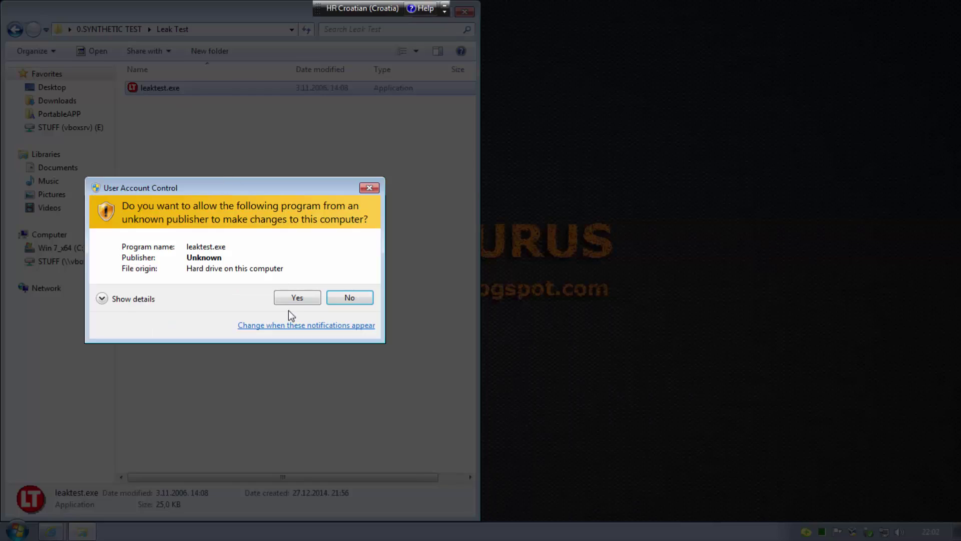
pyautogui.click(295, 296)
pyautogui.click(422, 12)
pyautogui.click(550, 302)
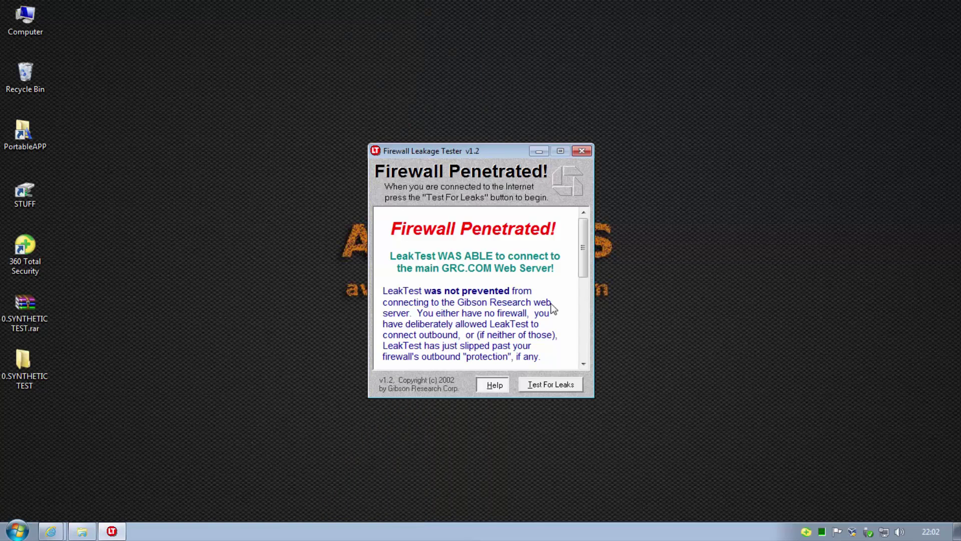
pyautogui.click(582, 150)
# Run Mini_Security_Test.exe as administrator, launch all seven tests (0/7 passed), then close it
pyautogui.click(82, 530)
pyautogui.press('BackSpace')
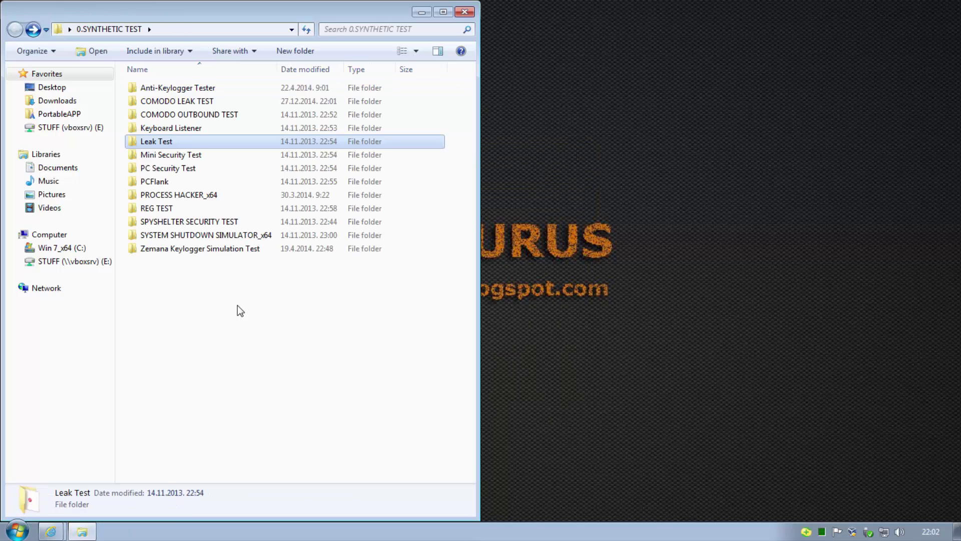
pyautogui.doubleClick(202, 155)
pyautogui.rightClick(175, 89)
pyautogui.click(215, 111)
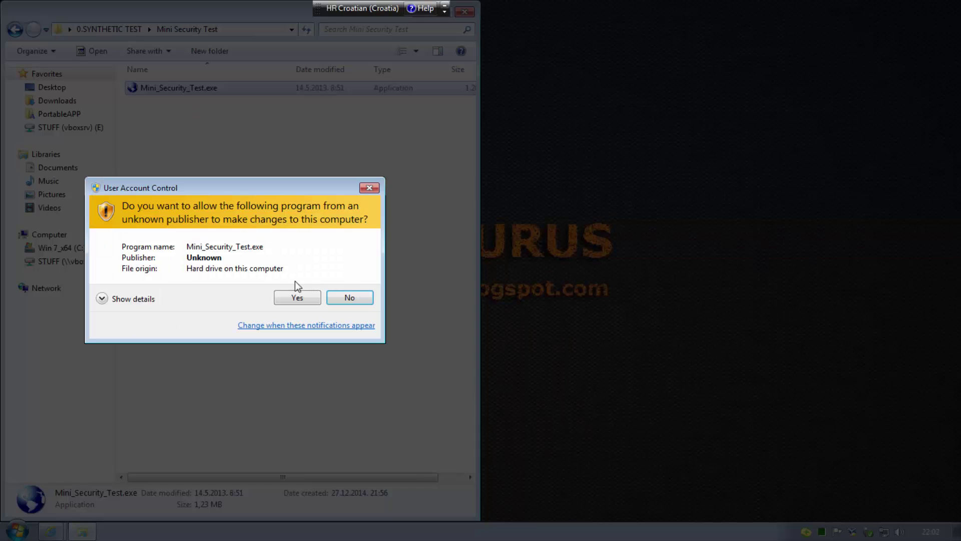
pyautogui.click(296, 295)
pyautogui.click(587, 191)
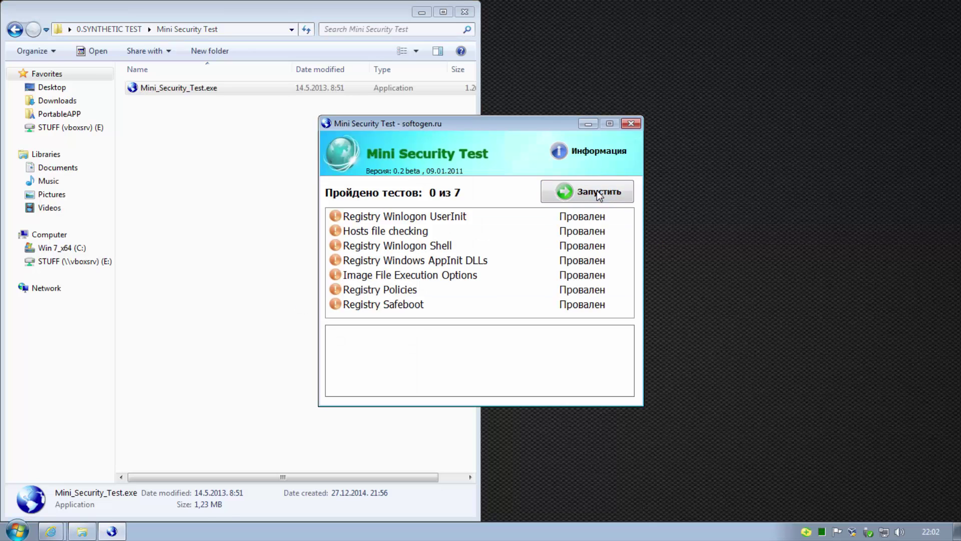
pyautogui.click(630, 124)
pyautogui.press('BackSpace')
# Install PC Security Test 2011 from setup.exe with default settings and launch it
pyautogui.doubleClick(202, 171)
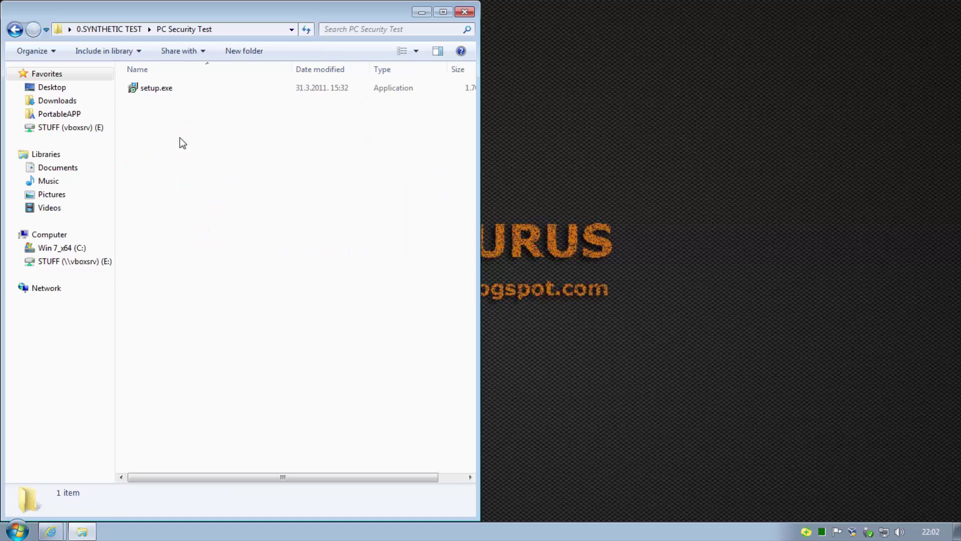
pyautogui.click(160, 90)
pyautogui.doubleClick(161, 90)
pyautogui.click(591, 278)
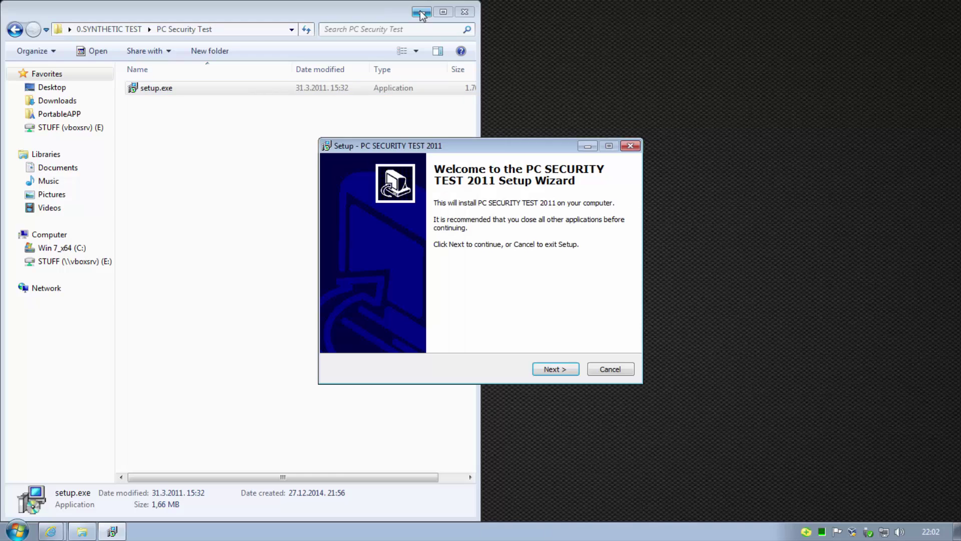
pyautogui.click(556, 369)
pyautogui.click(563, 368)
pyautogui.click(563, 368)
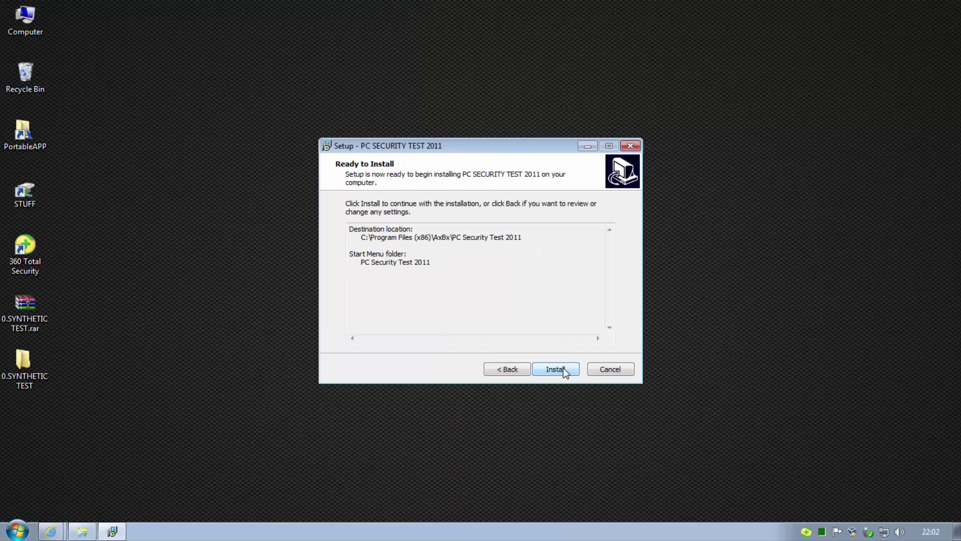
pyautogui.click(563, 368)
pyautogui.click(563, 368)
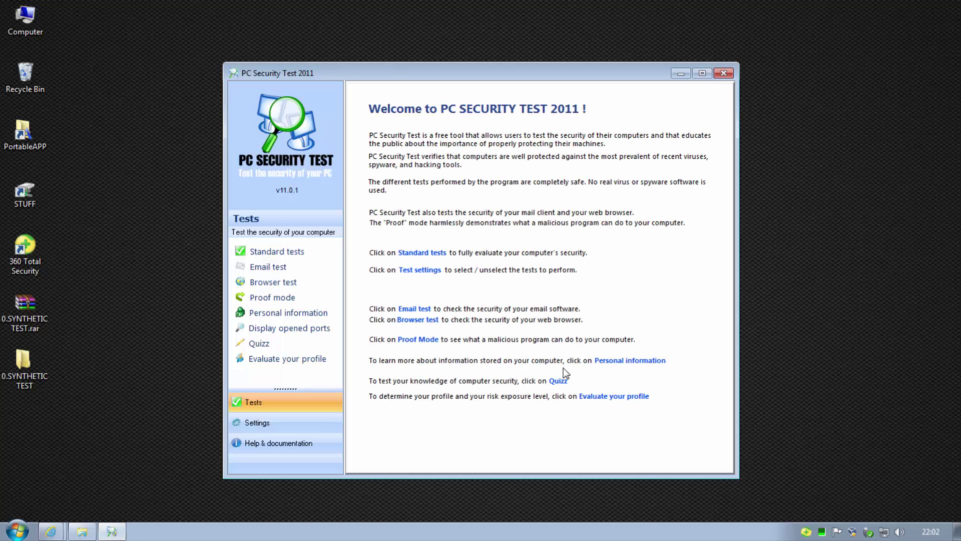
# Run the standard tests, removing the flagged Trojan; results show 75% anti-virus, 25% anti-spyware, 50% anti-hacking
pyautogui.click(429, 252)
pyautogui.click(615, 407)
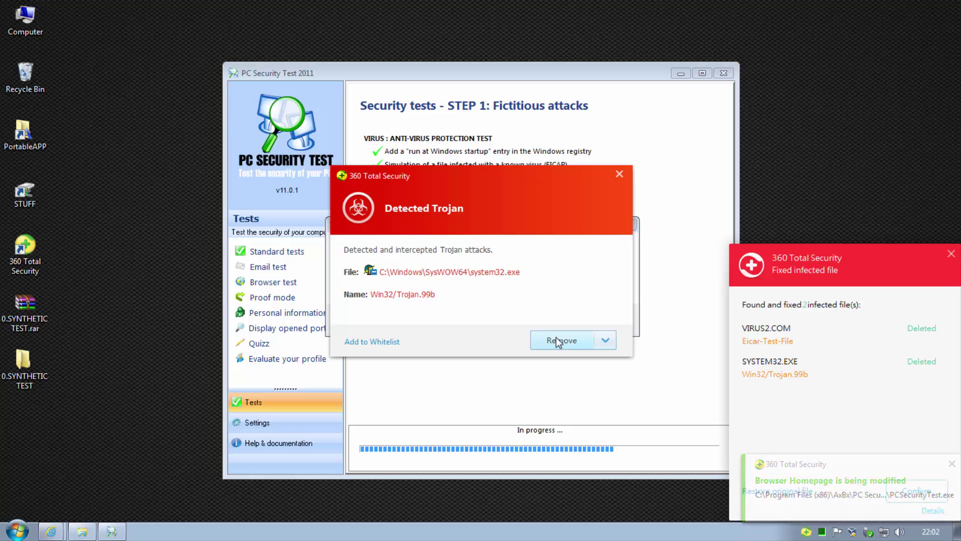
pyautogui.click(561, 340)
pyautogui.click(603, 319)
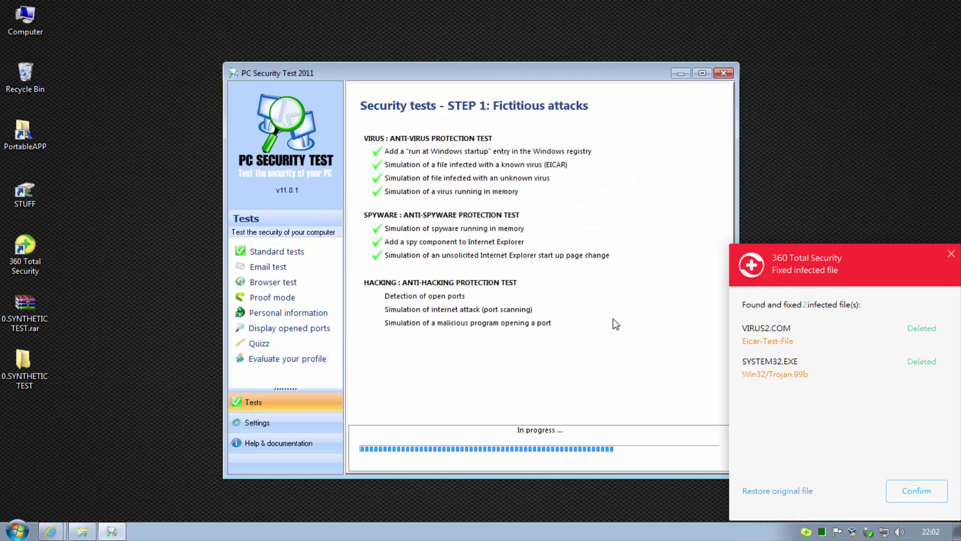
pyautogui.click(918, 485)
pyautogui.click(619, 345)
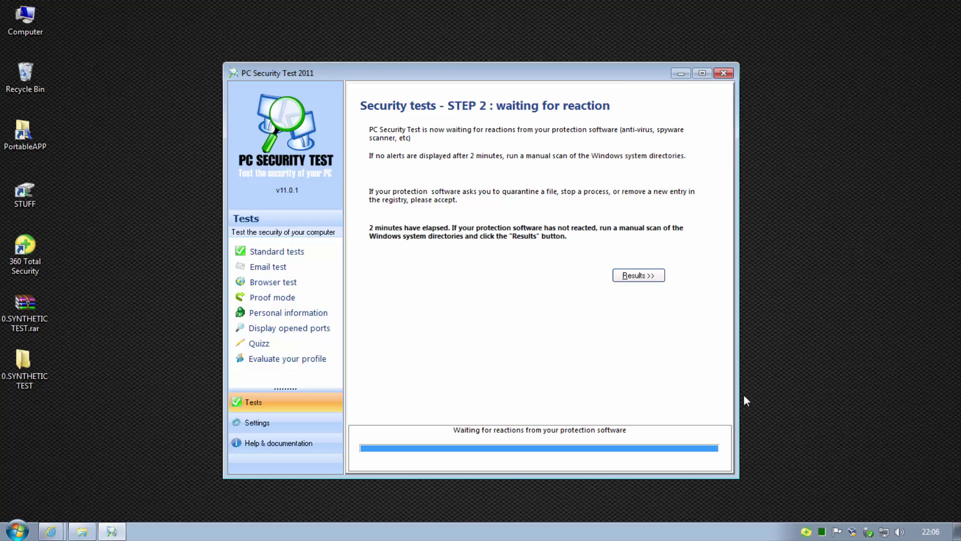
pyautogui.click(637, 277)
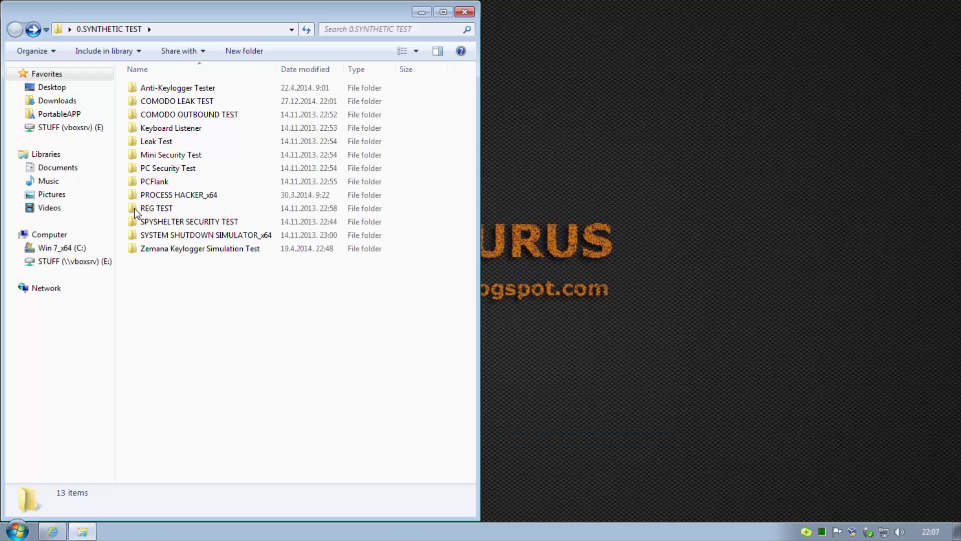
pyautogui.doubleClick(164, 183)
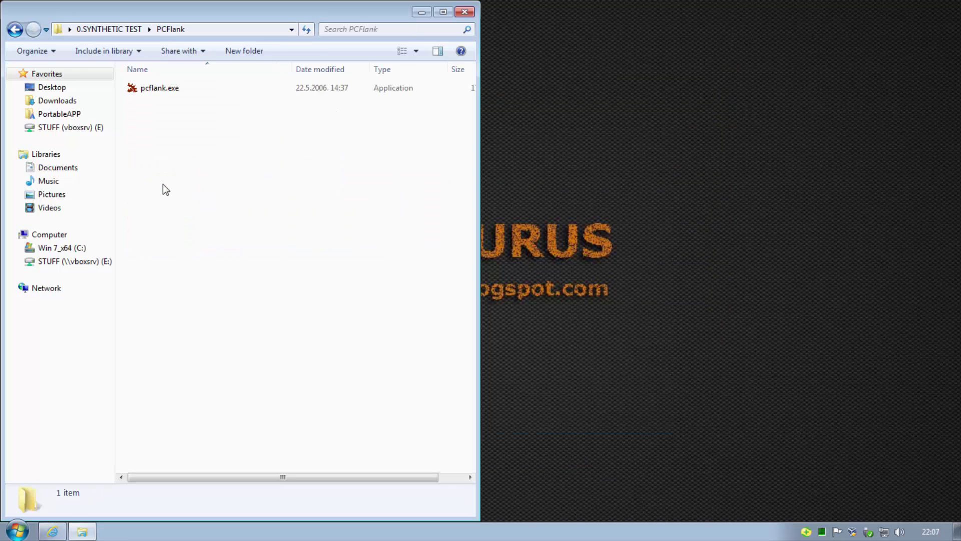
# Run pcflank.exe as administrator and send the custom test string '360'
pyautogui.rightClick(159, 88)
pyautogui.click(190, 109)
pyautogui.click(307, 296)
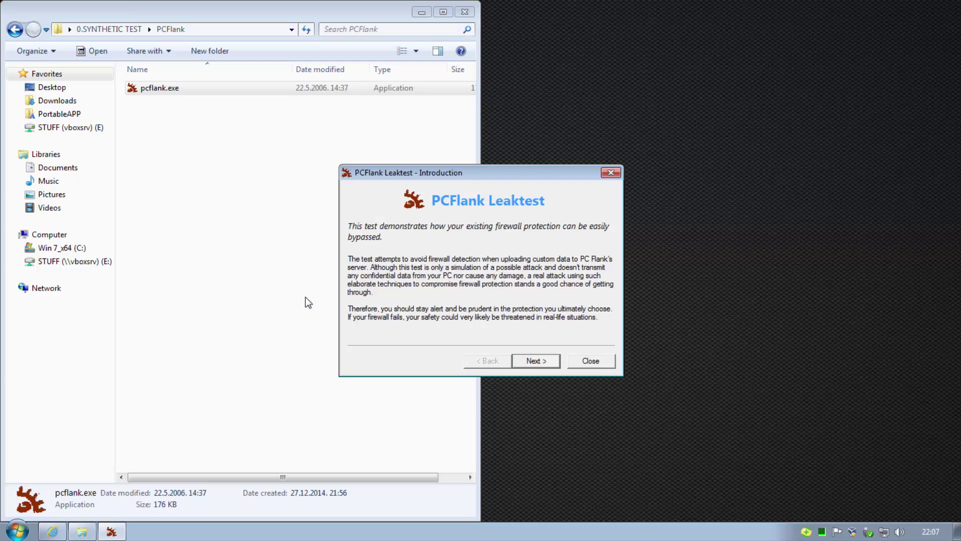
pyautogui.click(545, 361)
pyautogui.write('360TS failed')
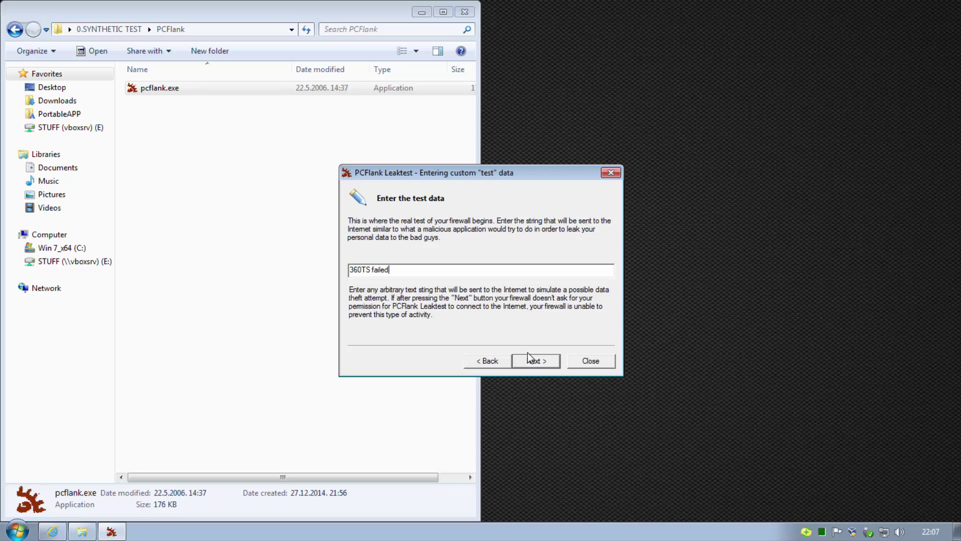
pyautogui.click(528, 352)
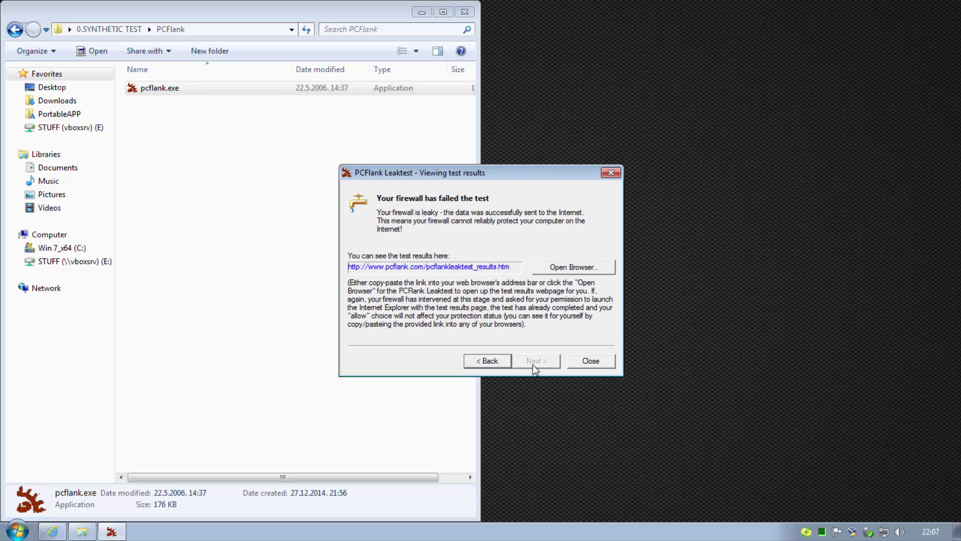
# View the online results showing the firewall failed, then close the browser and the Leaktest dialog
pyautogui.click(578, 268)
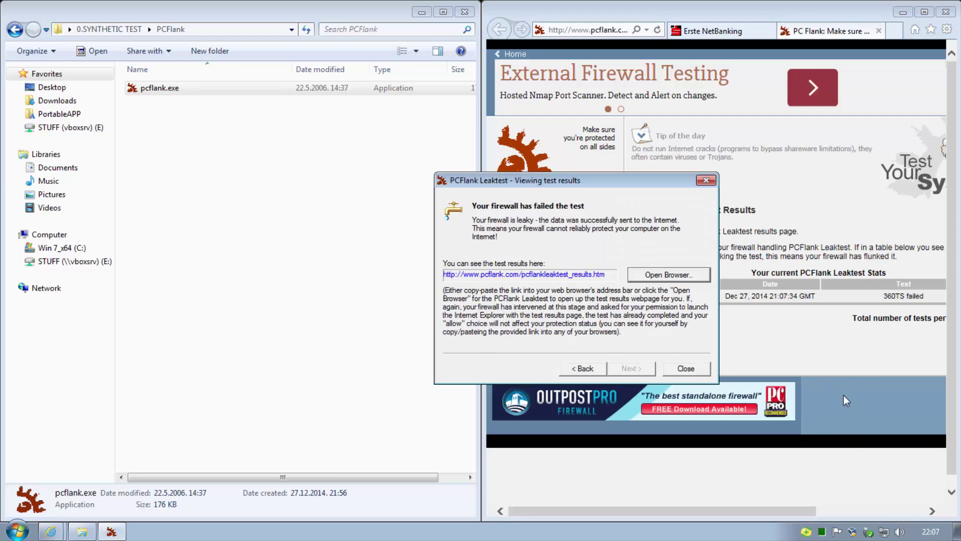
pyautogui.click(878, 31)
pyautogui.click(462, 223)
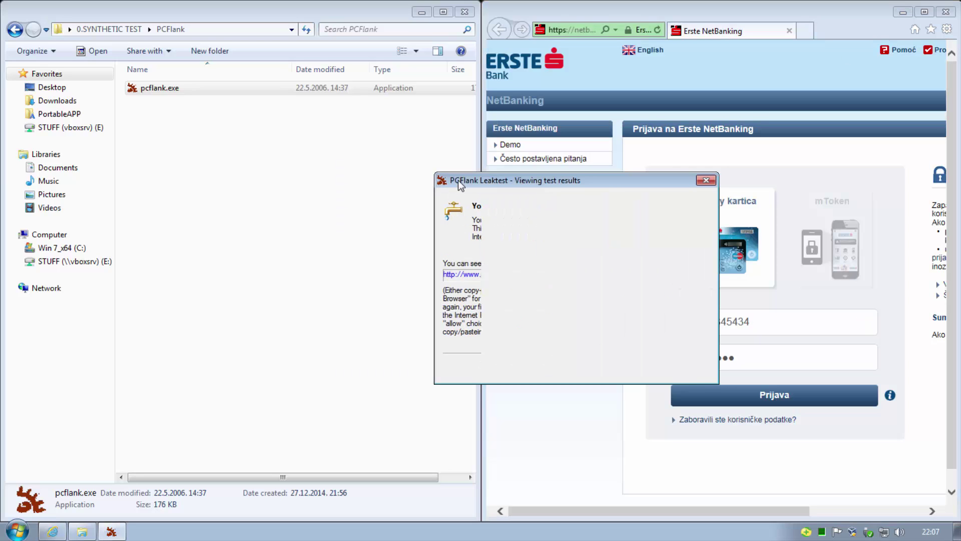
pyautogui.press('Escape')
pyautogui.click(414, 294)
pyautogui.press('BackSpace')
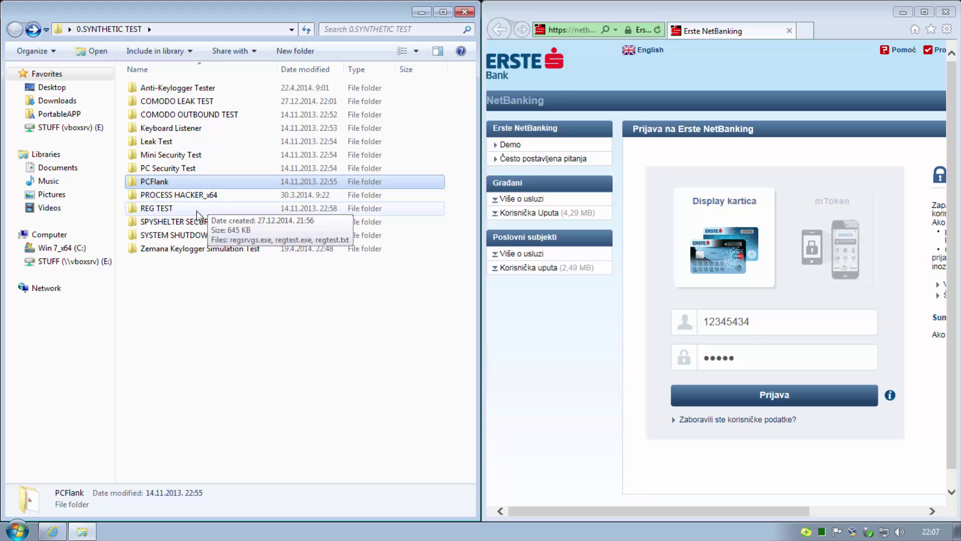
# Run regtest.exe from the REG TEST folder as administrator and start Test 1
pyautogui.doubleClick(205, 208)
pyautogui.rightClick(158, 101)
pyautogui.click(177, 123)
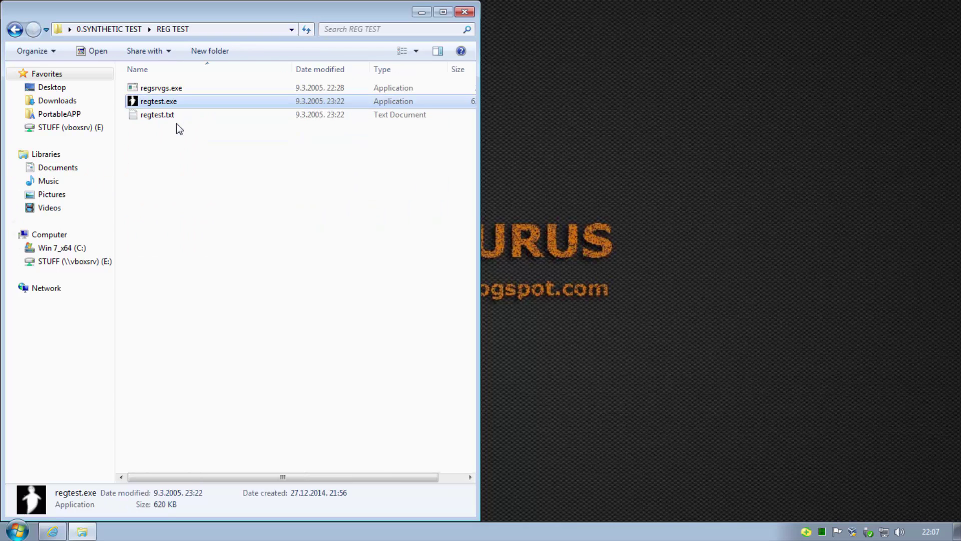
pyautogui.click(297, 300)
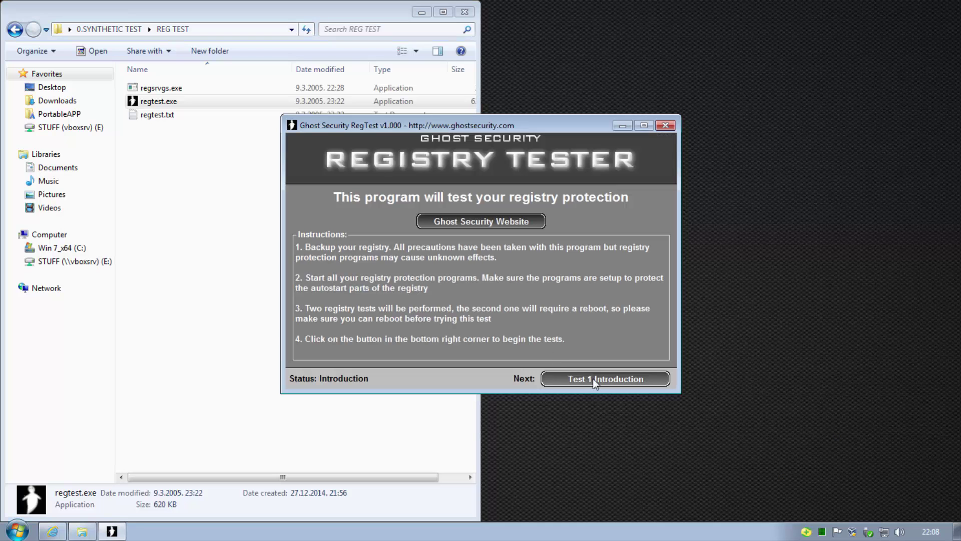
pyautogui.click(599, 381)
pyautogui.click(599, 381)
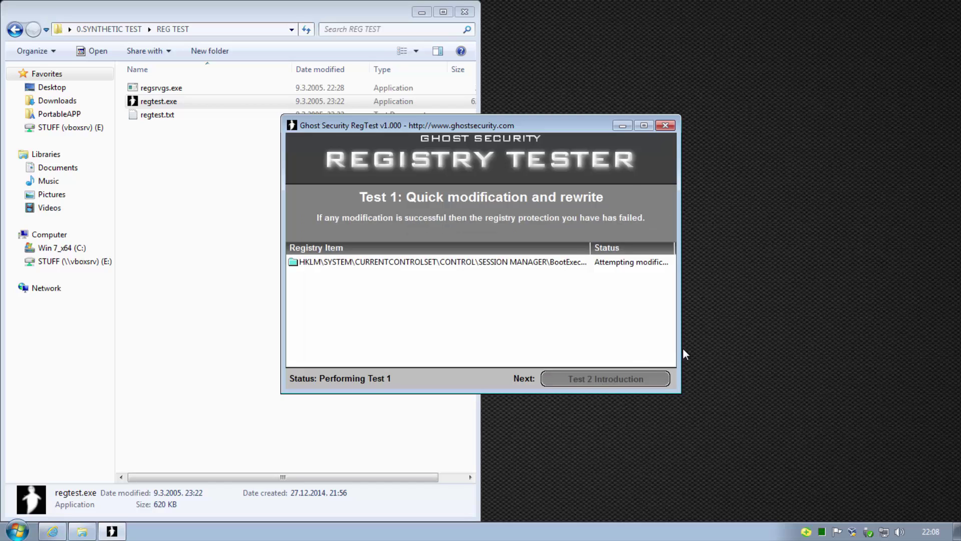
# Block each 360 registry alert, including the startup item change, then close RegTest
pyautogui.moveTo(682, 348); pyautogui.dragTo(761, 345)
pyautogui.click(575, 358)
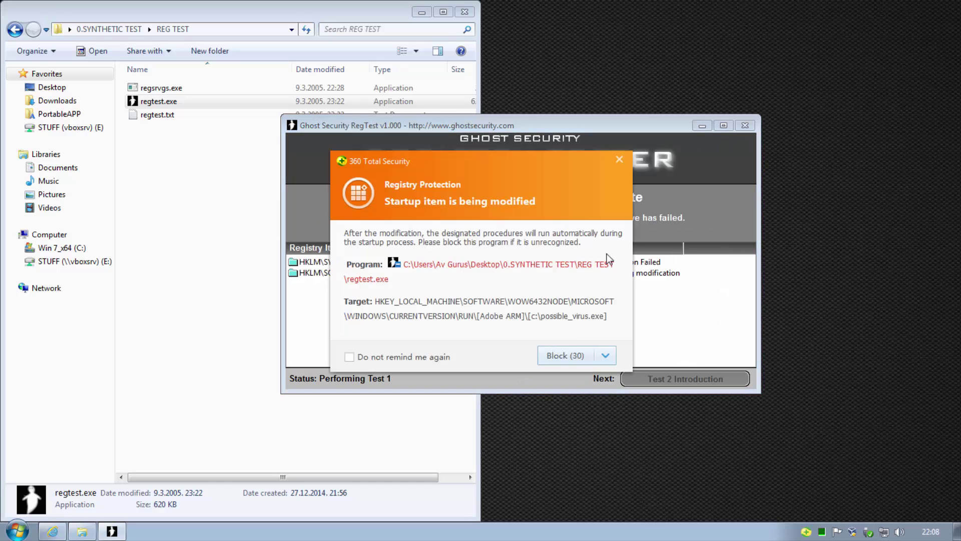
pyautogui.click(571, 355)
pyautogui.click(567, 357)
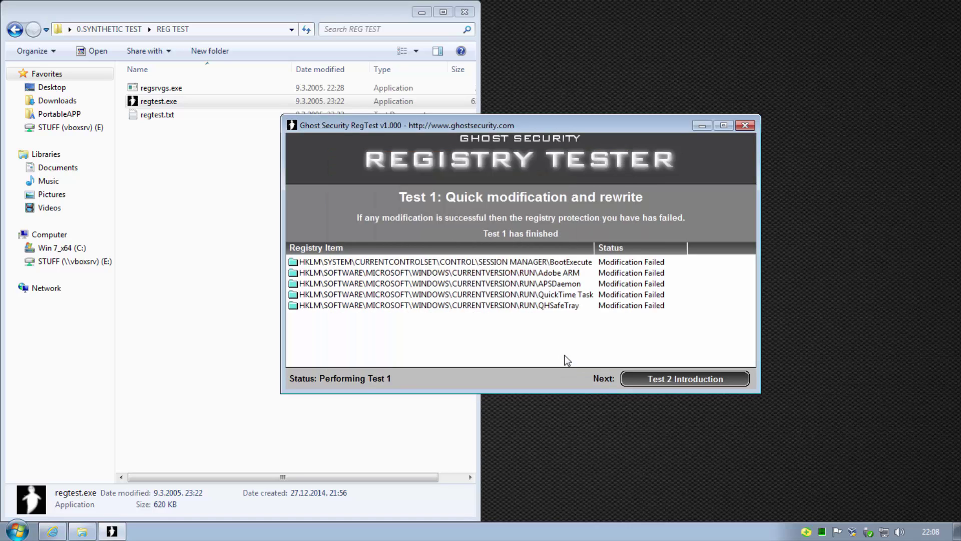
pyautogui.click(746, 125)
pyautogui.press('BackSpace')
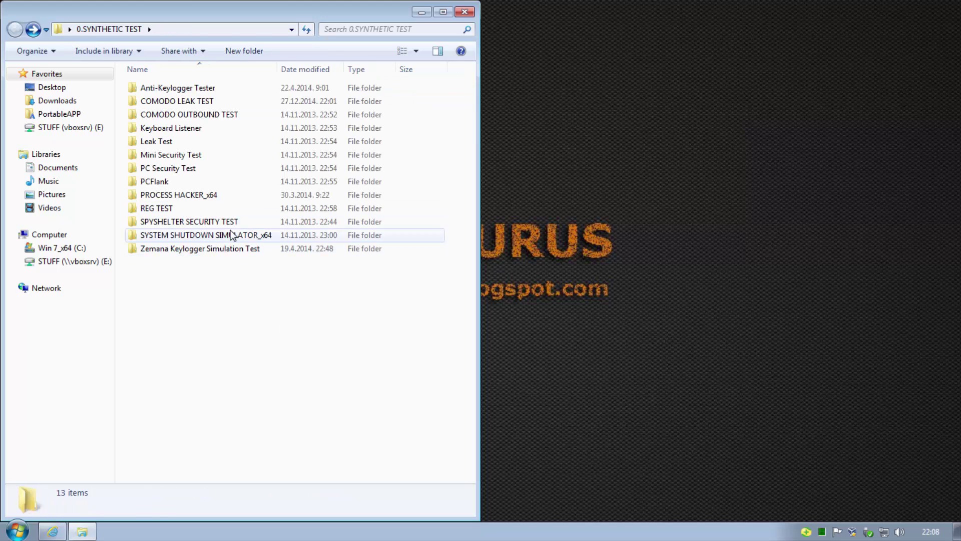
# Launch sss.exe and run the create and delete Eicar test file payloads (fail)
pyautogui.doubleClick(229, 235)
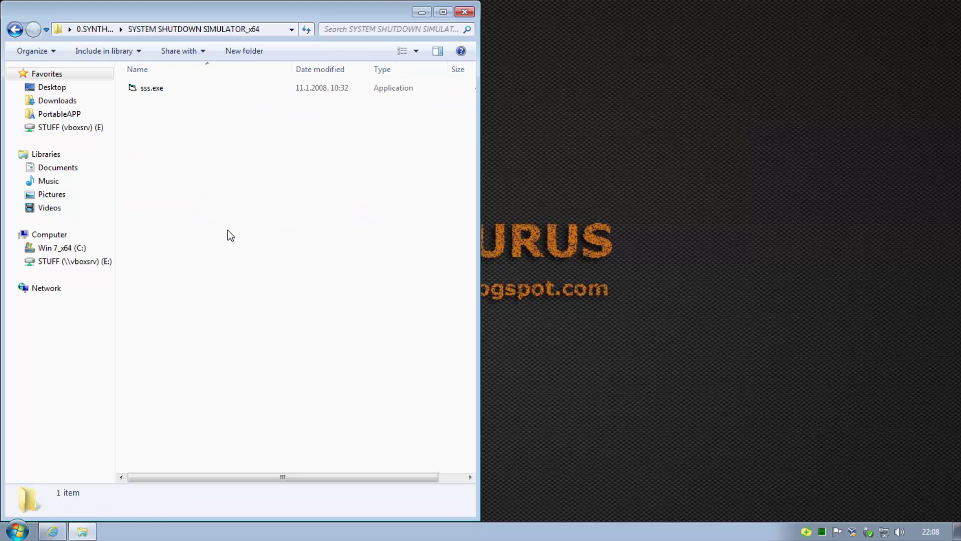
pyautogui.doubleClick(152, 91)
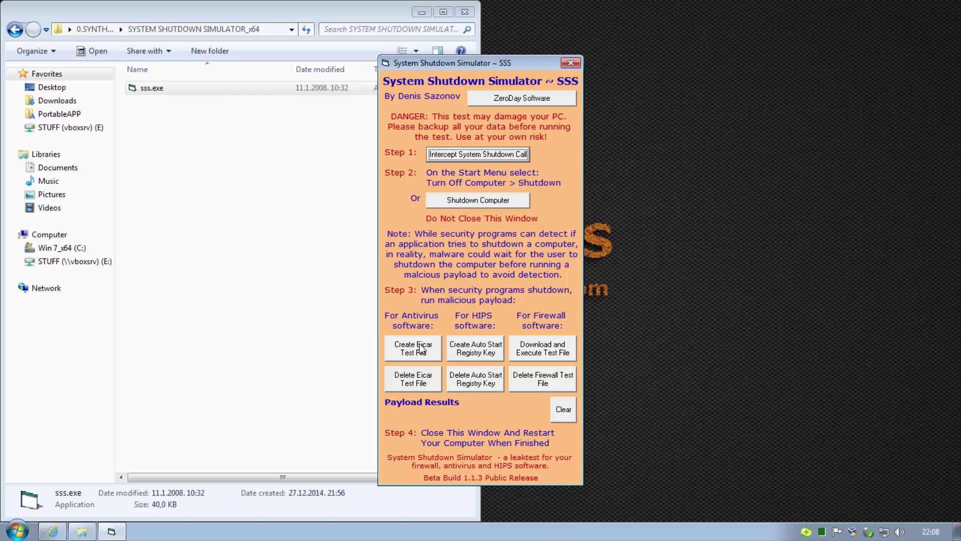
pyautogui.click(422, 349)
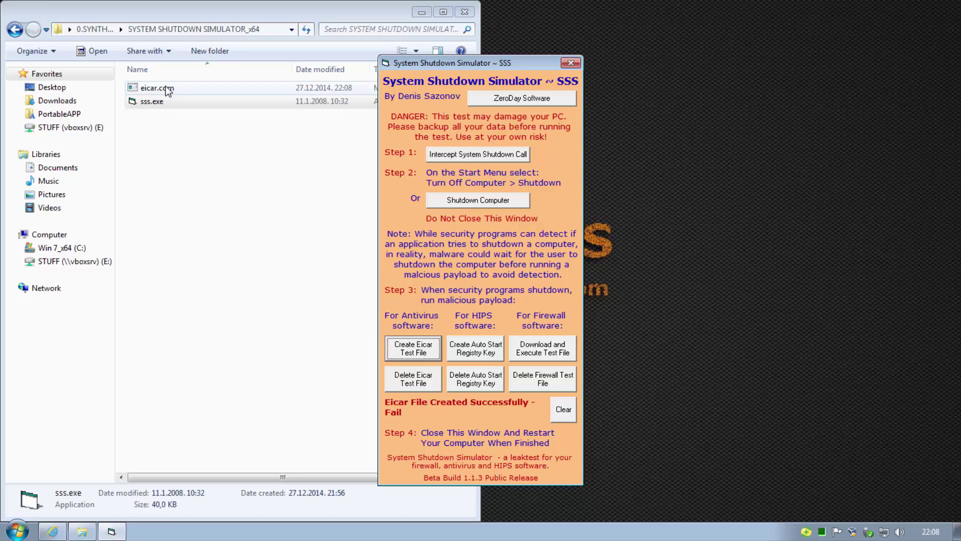
pyautogui.click(420, 388)
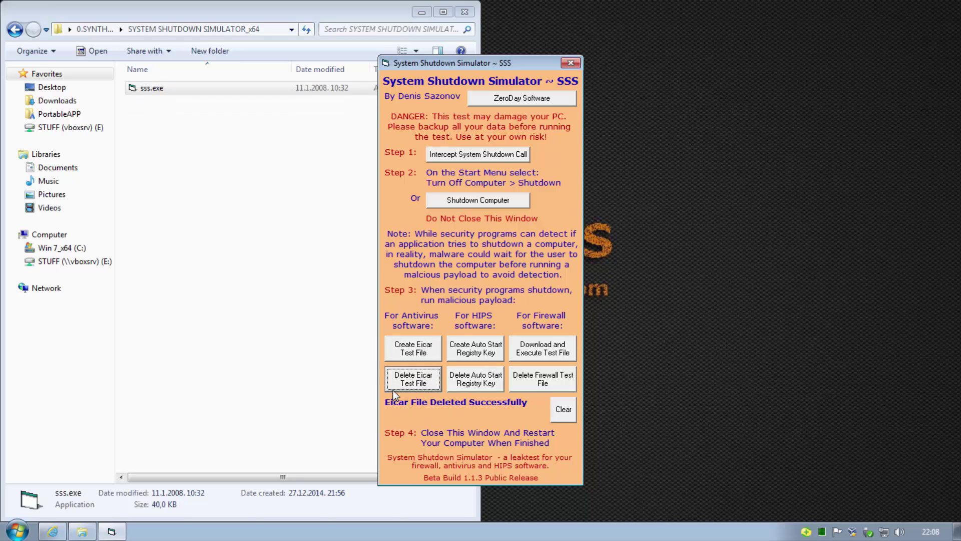
# Block the auto-start registry key (pass), then download and delete the firewall test file (fail)
pyautogui.click(484, 353)
pyautogui.click(567, 359)
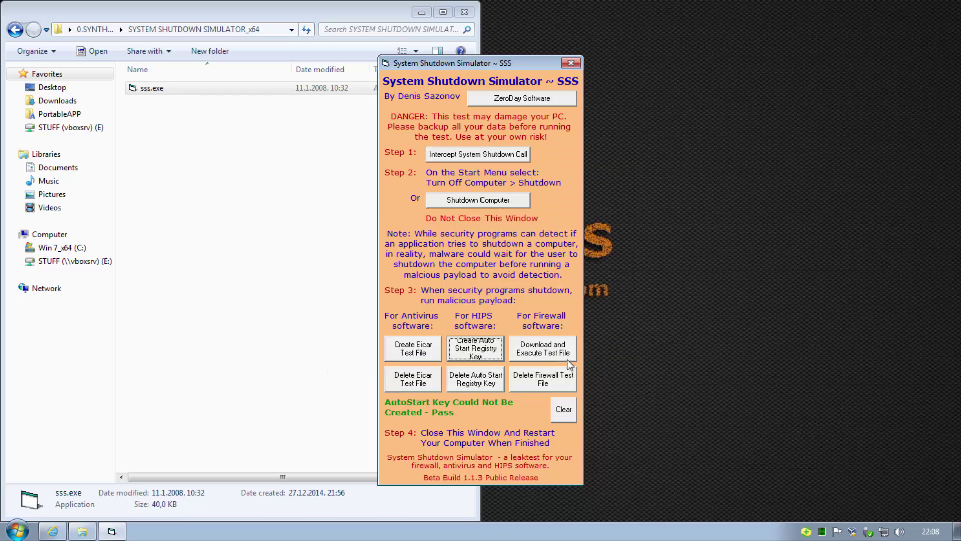
pyautogui.click(551, 353)
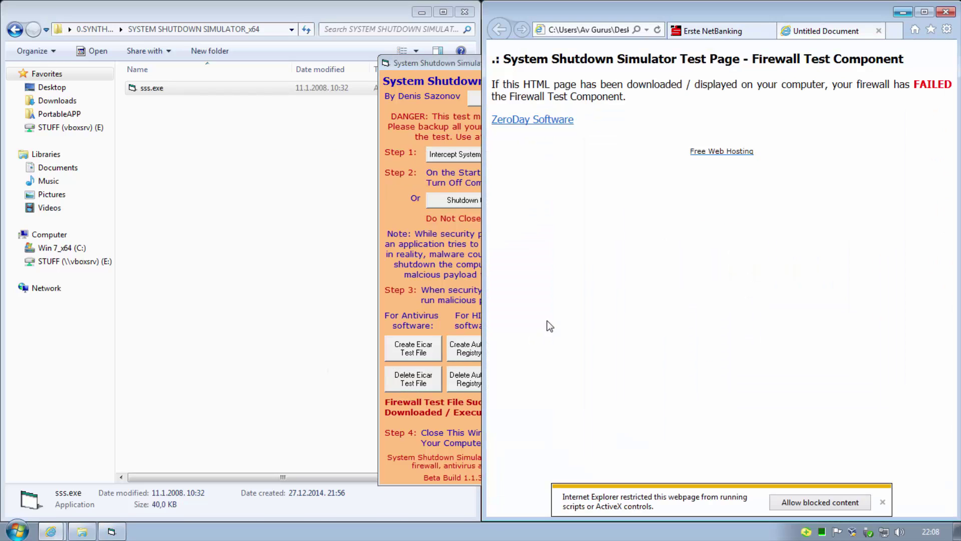
pyautogui.click(440, 425)
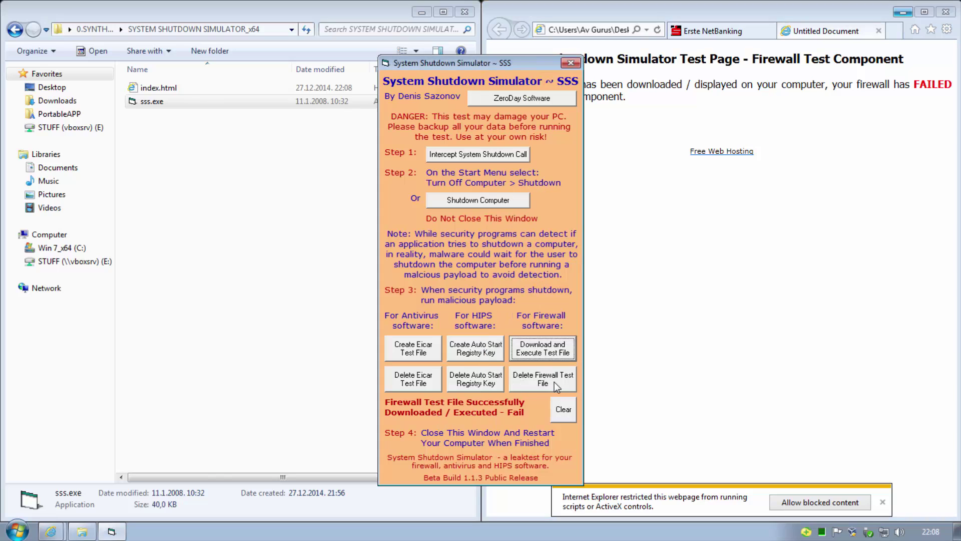
pyautogui.click(555, 385)
pyautogui.click(878, 30)
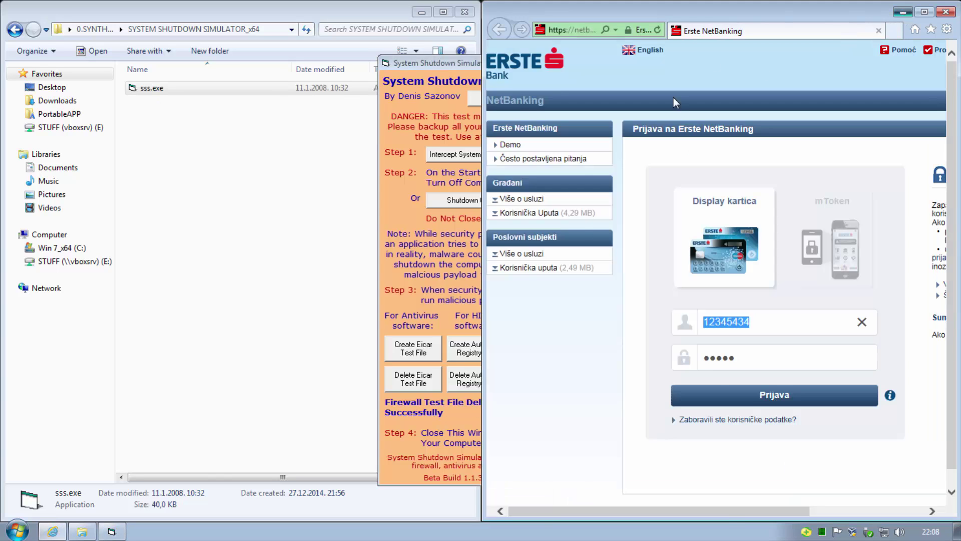
# Close the simulator and run ProcessHacker.exe from the PROCESS HACKER_x64 folder as administrator
pyautogui.click(903, 12)
pyautogui.click(572, 62)
pyautogui.press('BackSpace')
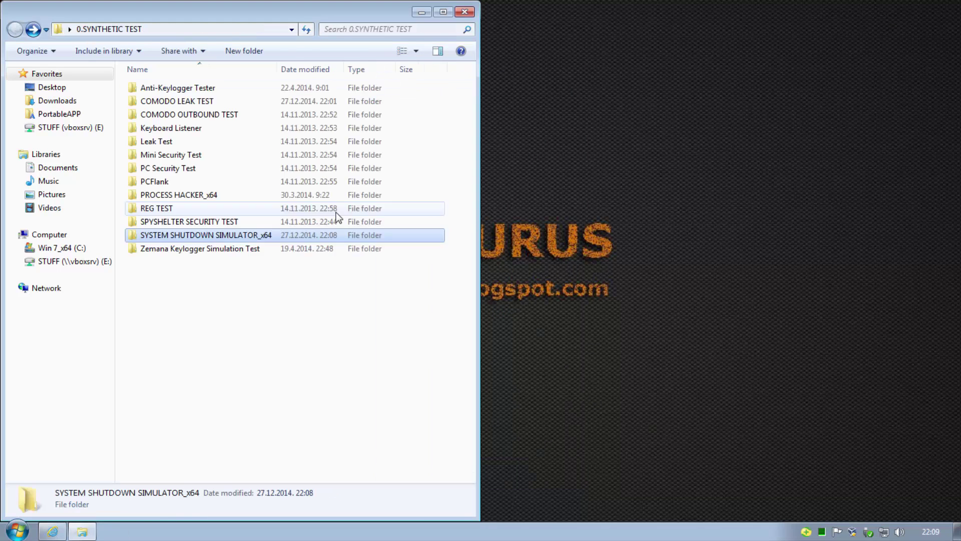
pyautogui.click(274, 303)
pyautogui.doubleClick(174, 199)
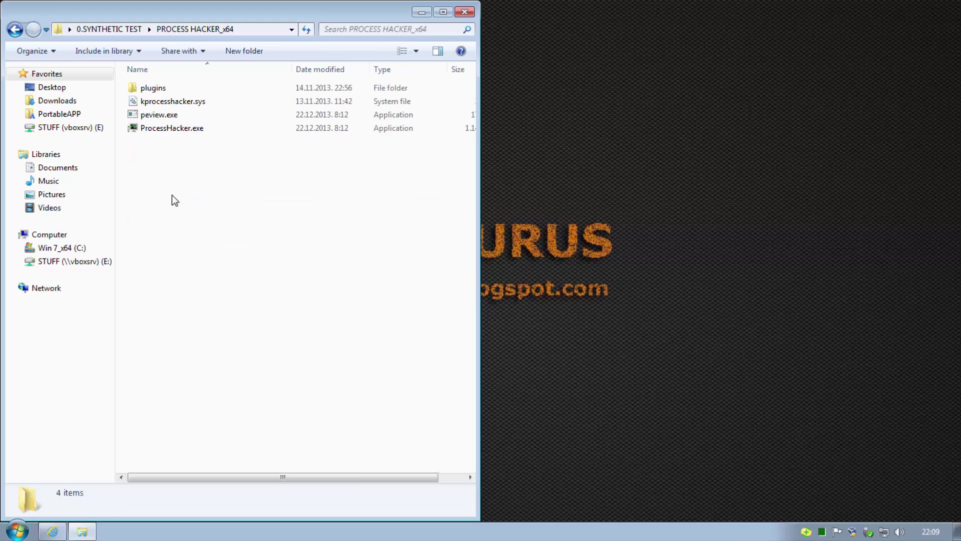
pyautogui.rightClick(168, 129)
pyautogui.click(192, 147)
pyautogui.click(290, 302)
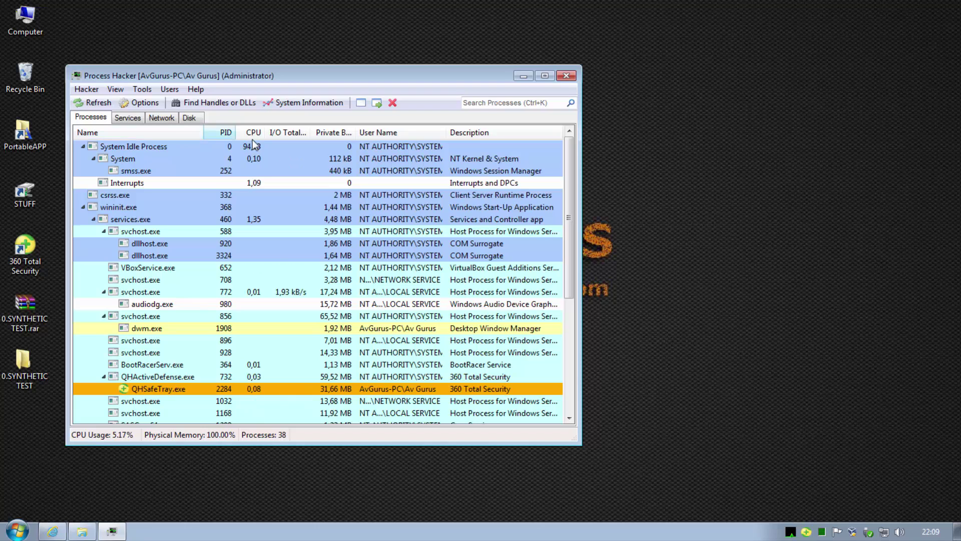
# Sort by Description and run Terminator's selected methods on QHActiveDefense.exe; all fail
pyautogui.click(470, 131)
pyautogui.moveTo(322, 74); pyautogui.dragTo(312, 18)
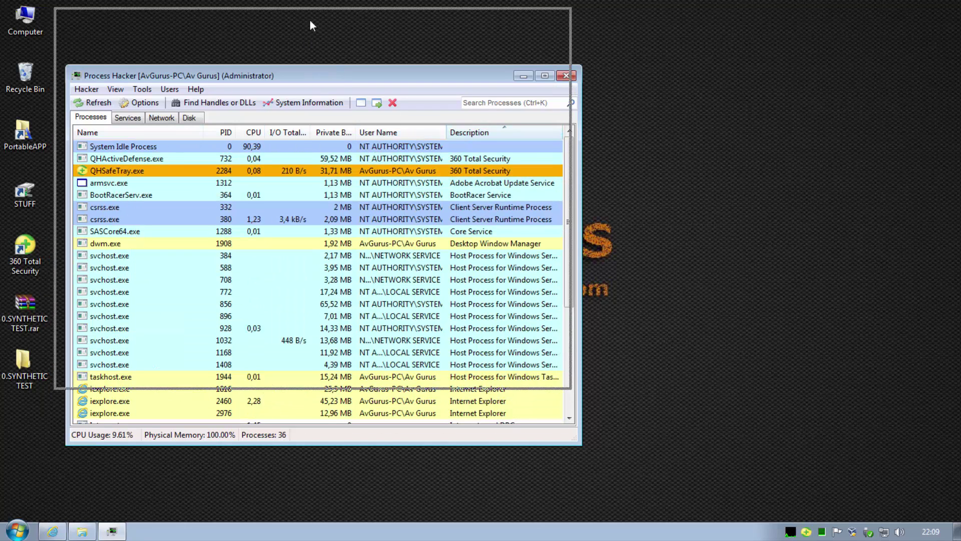
pyautogui.rightClick(124, 103)
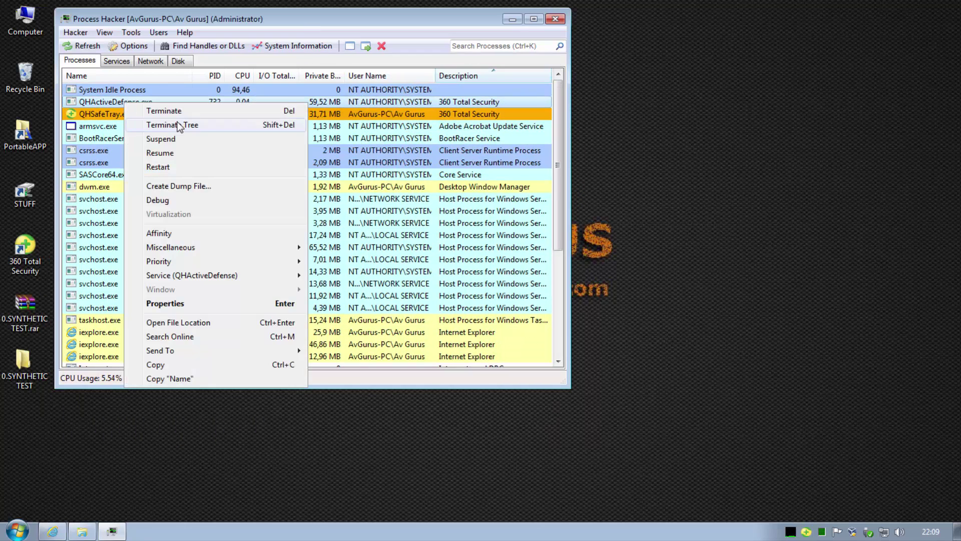
pyautogui.moveTo(283, 248)
pyautogui.click(345, 373)
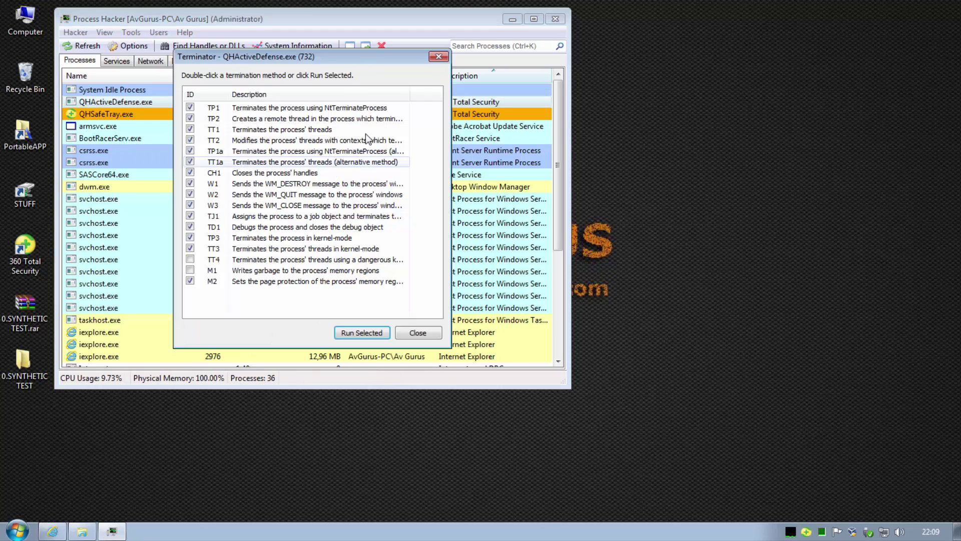
pyautogui.moveTo(366, 71); pyautogui.dragTo(372, 116)
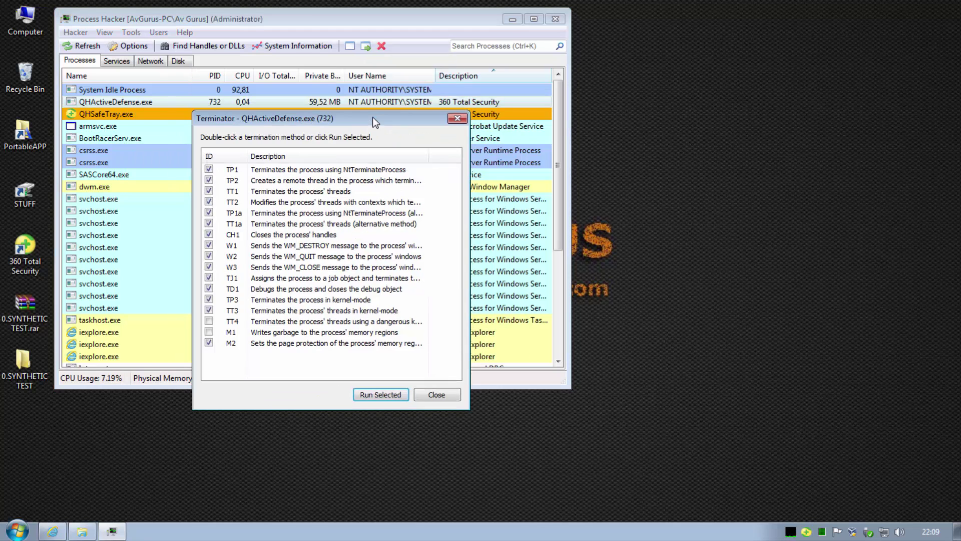
pyautogui.click(384, 395)
pyautogui.click(519, 277)
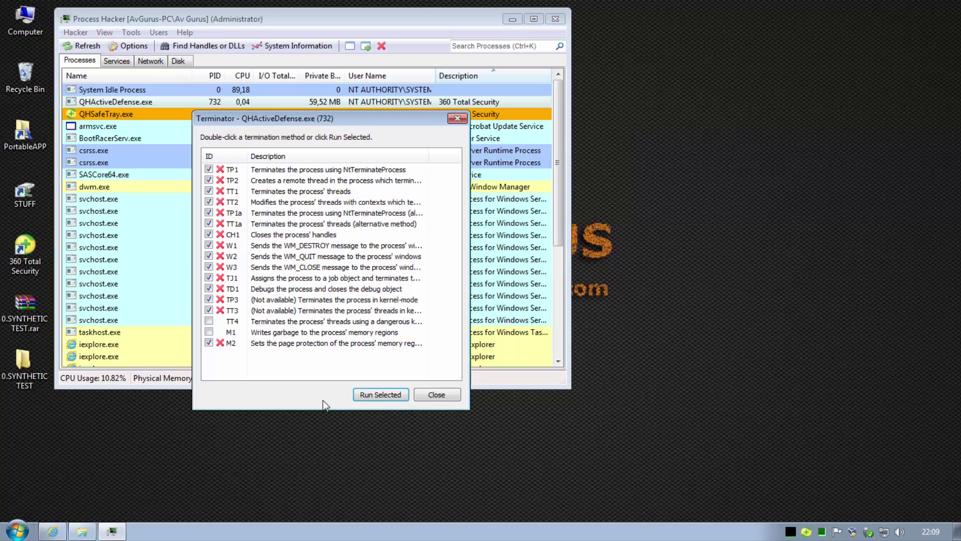
# Run Terminator's selected methods on QHSafeTray.exe, killing it via WM_QUIT, and close the results
pyautogui.click(441, 396)
pyautogui.rightClick(224, 113)
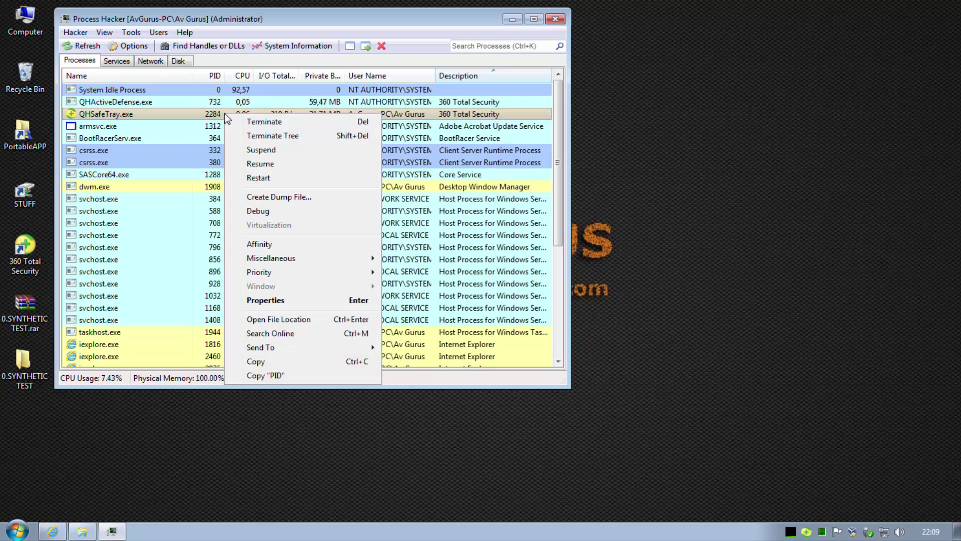
pyautogui.moveTo(305, 257)
pyautogui.click(435, 384)
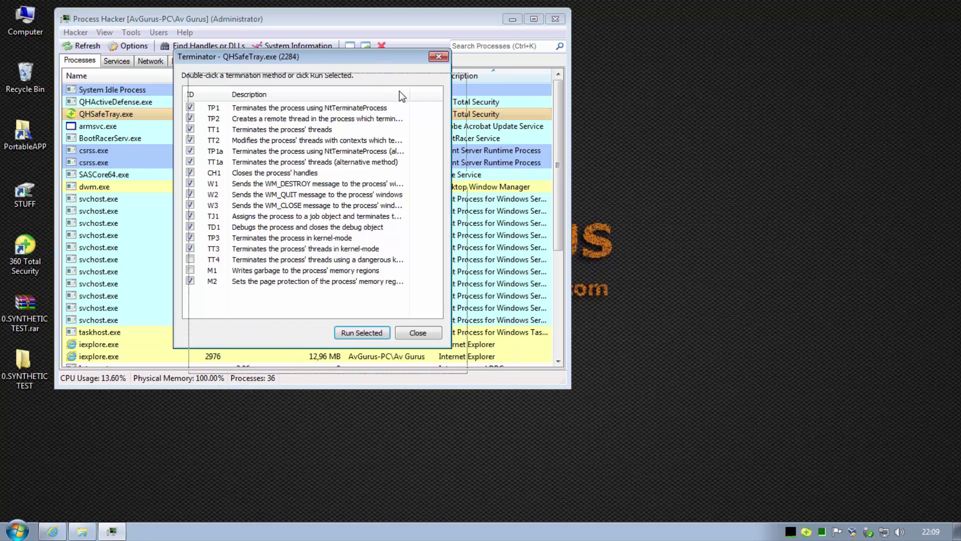
pyautogui.moveTo(380, 61); pyautogui.dragTo(405, 133)
pyautogui.click(396, 406)
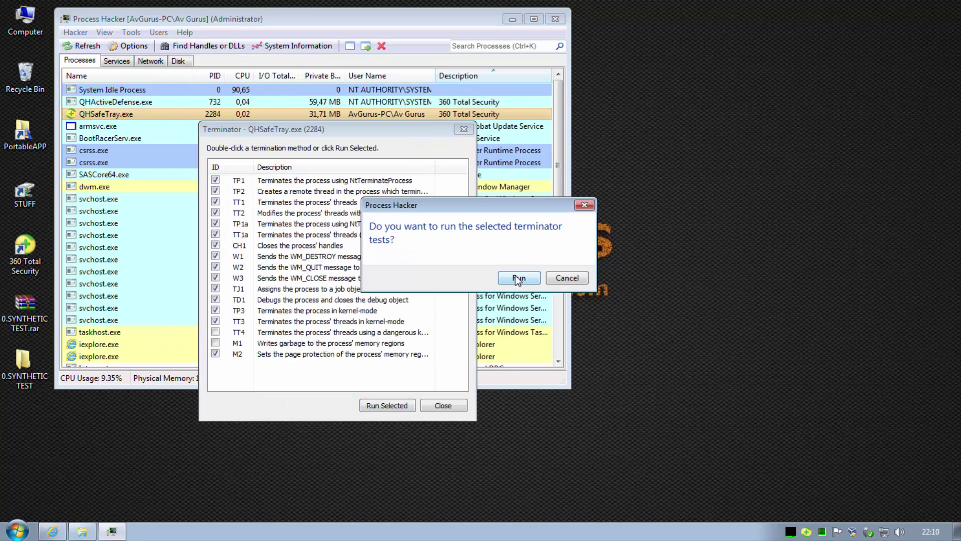
pyautogui.click(516, 276)
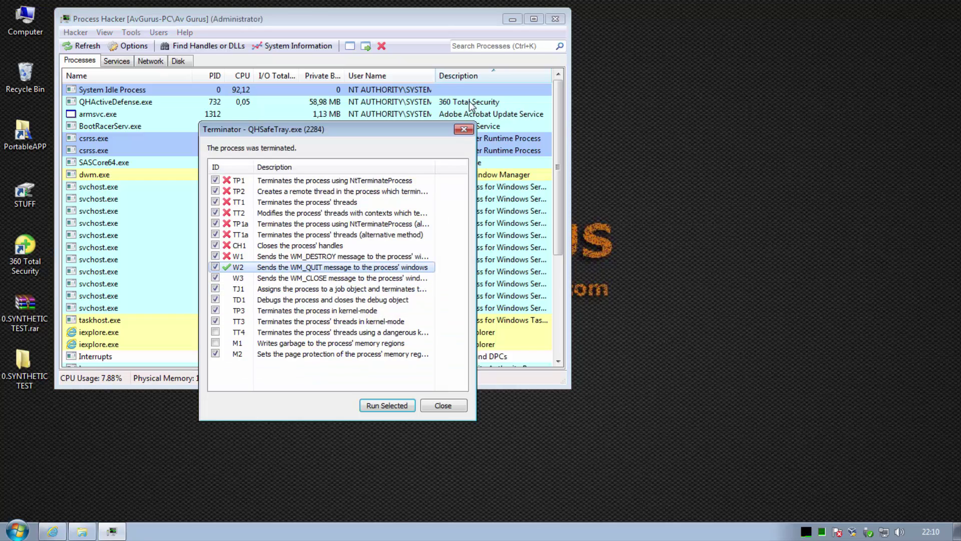
pyautogui.click(443, 405)
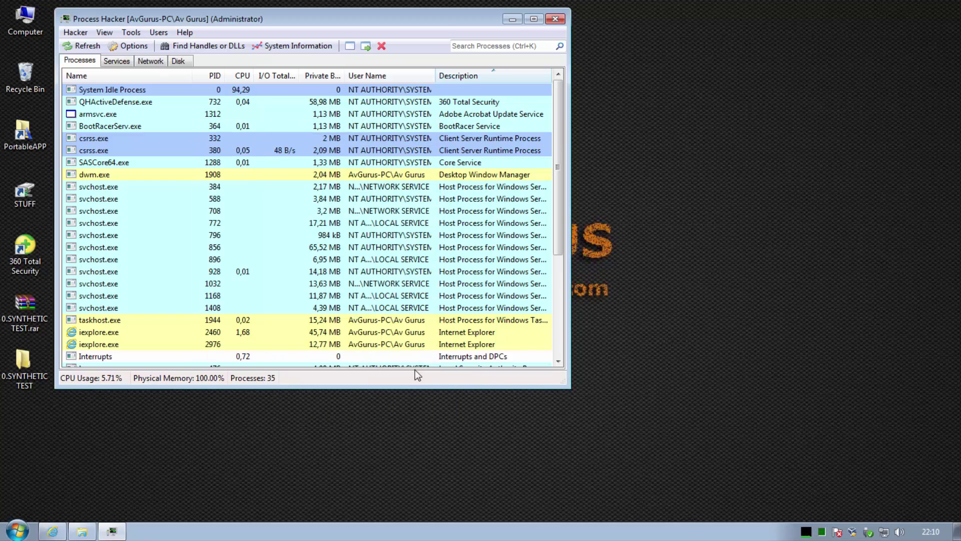
# Scan the desktop test folder with 360 Total Security and close the scan window
pyautogui.rightClick(25, 359)
pyautogui.click(77, 96)
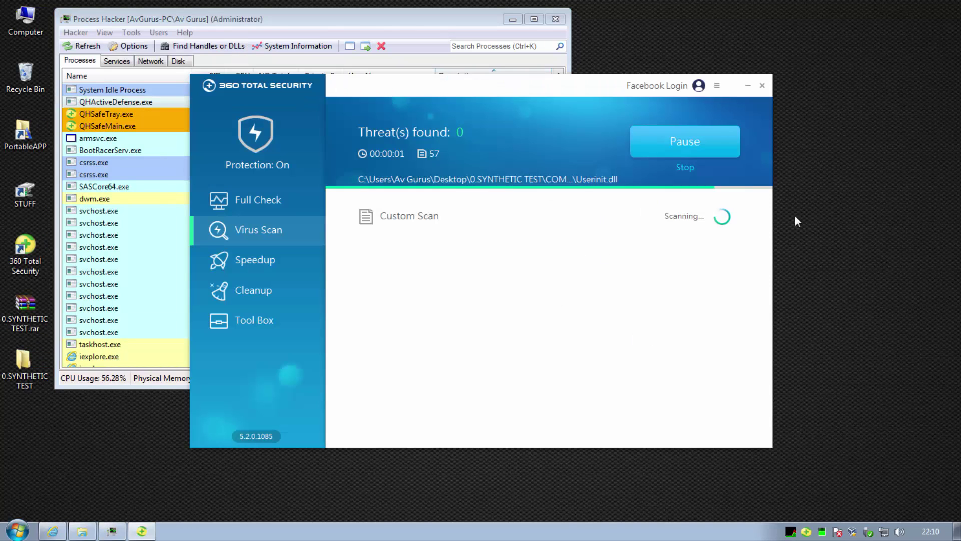
pyautogui.click(762, 85)
# Close Process Hacker and open the AMTSO Feature Settings Check page from browser Favorites
pyautogui.click(556, 19)
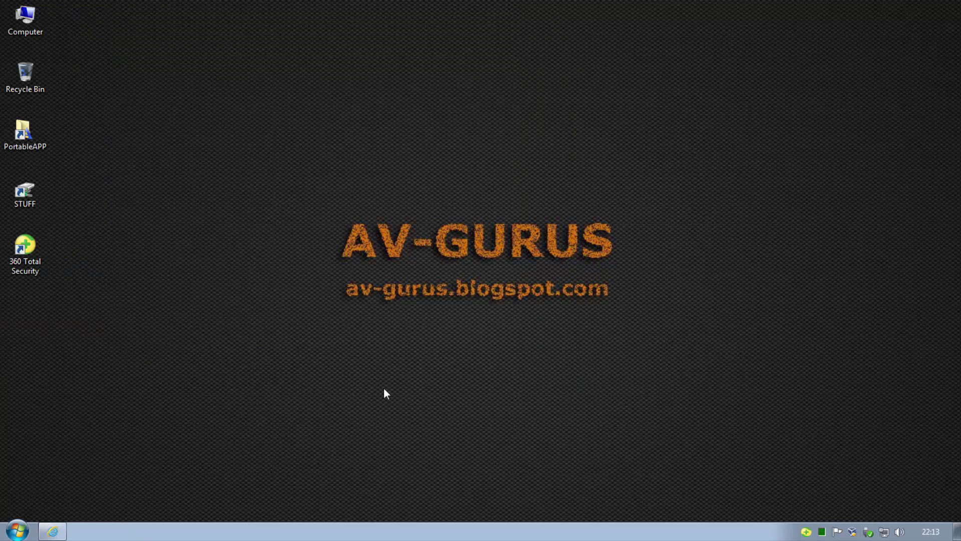
pyautogui.click(52, 531)
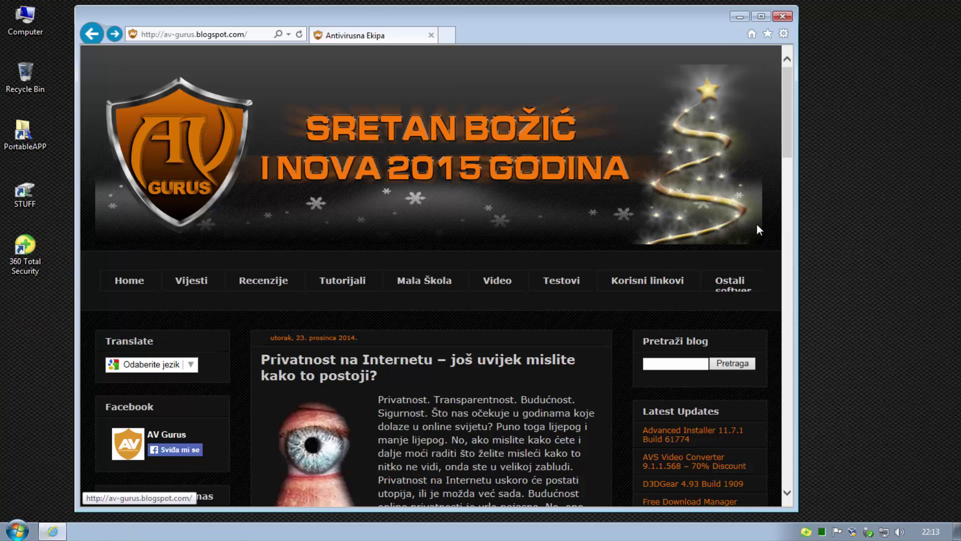
pyautogui.click(768, 34)
pyautogui.click(684, 150)
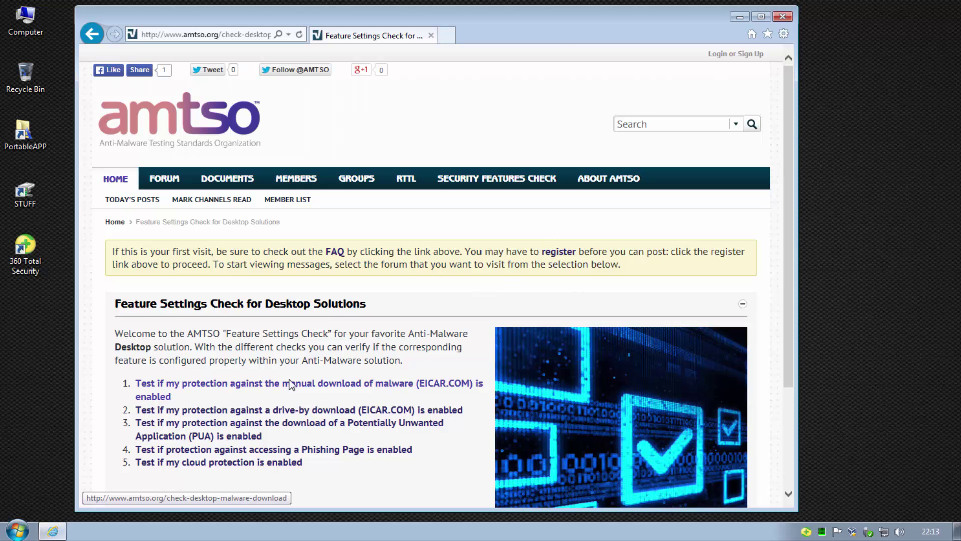
# Download and save EICAR.COM in test 1, dismiss 360's alert, and close the tab
pyautogui.click(291, 382)
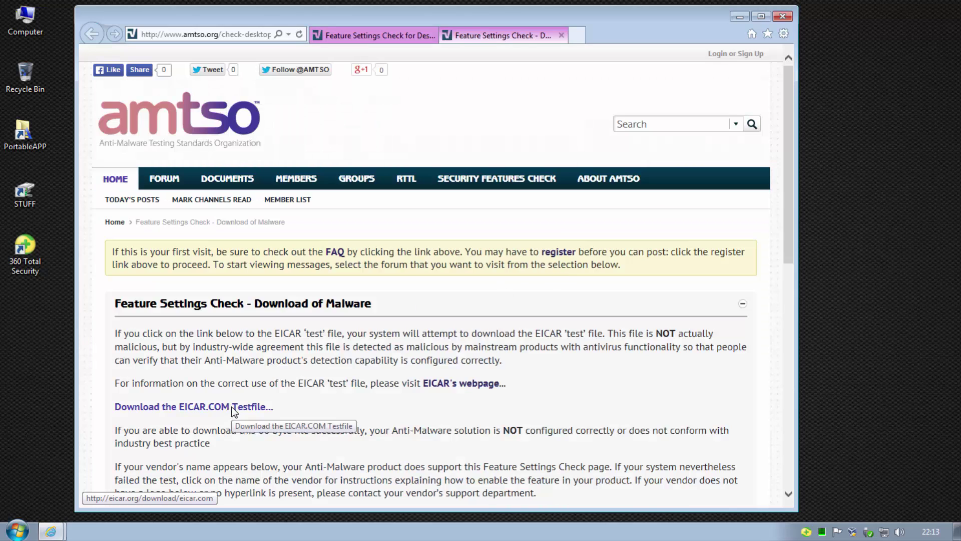
pyautogui.click(269, 414)
pyautogui.click(637, 494)
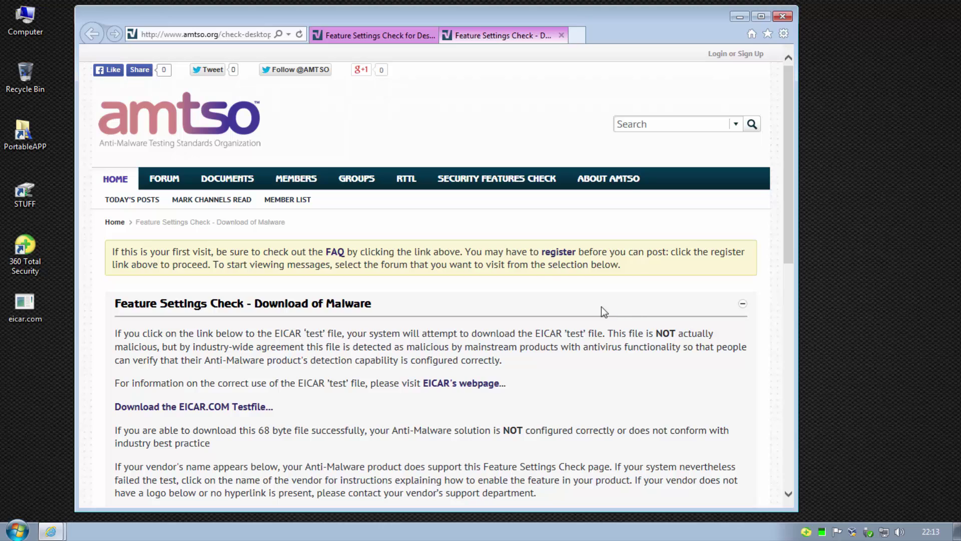
pyautogui.click(533, 346)
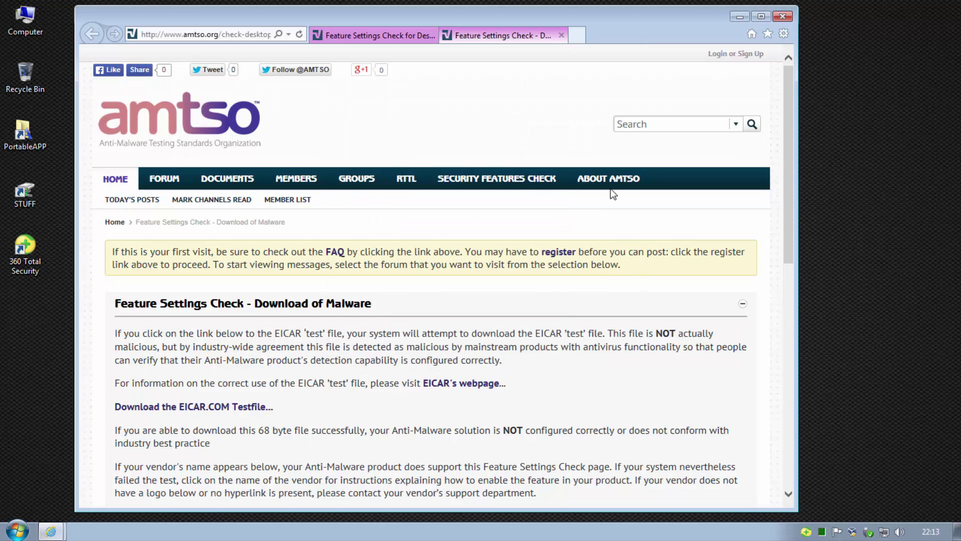
pyautogui.click(561, 35)
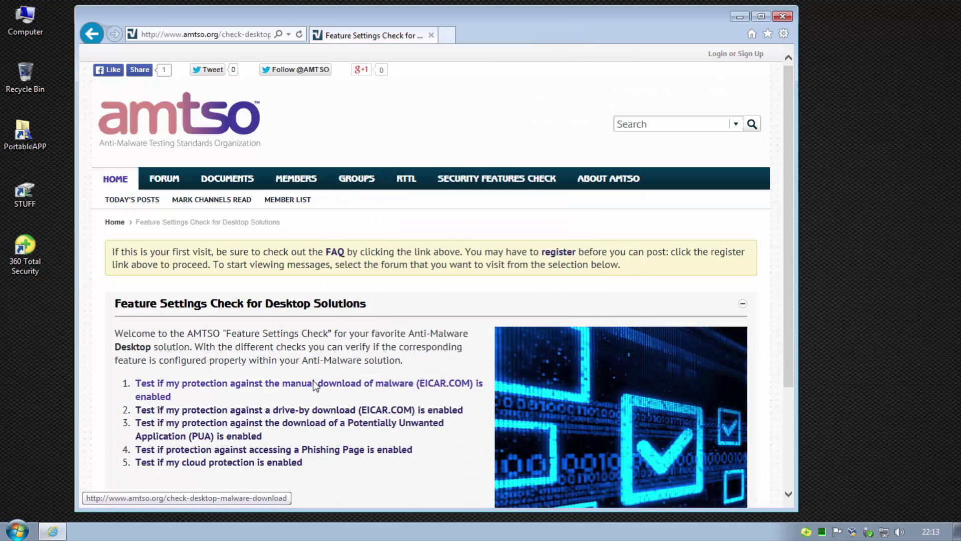
# Save the drive-by eicar.com download, dismiss 360's Trojan quarantine alert, and close the tab
pyautogui.click(443, 410)
pyautogui.click(634, 493)
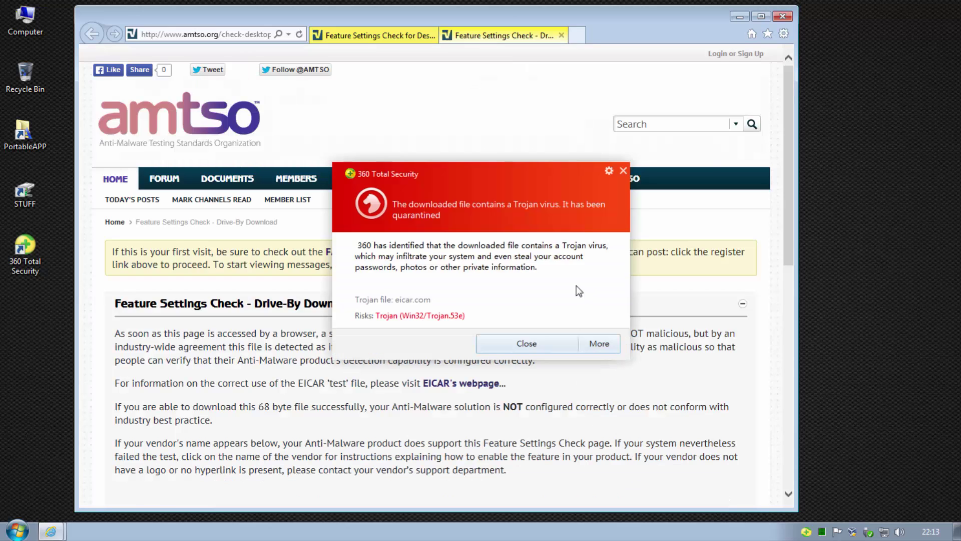
pyautogui.click(509, 348)
pyautogui.click(561, 35)
# Download and save PotentiallyUnwanted.exe from the Potentially Unwanted Application test
pyautogui.scroll(-3, 419, 289)
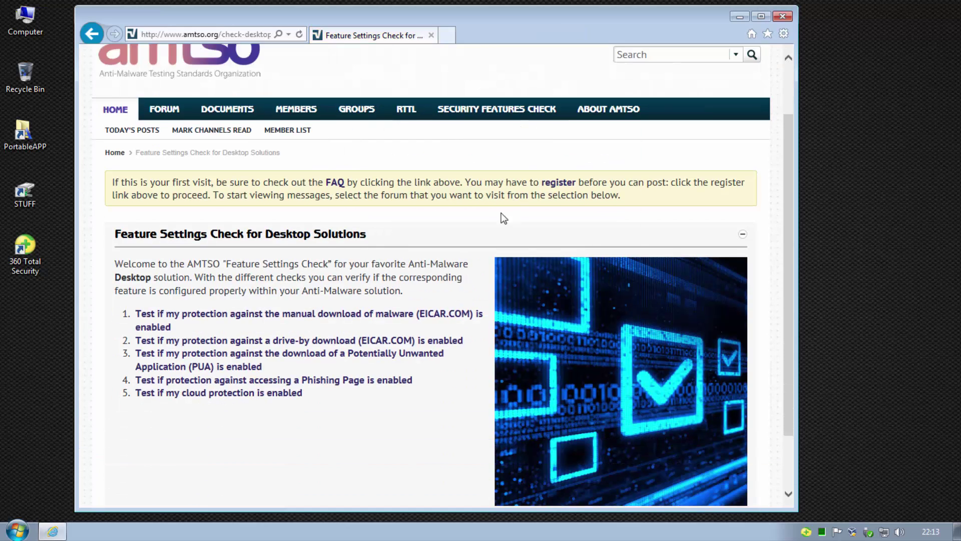
pyautogui.click(407, 287)
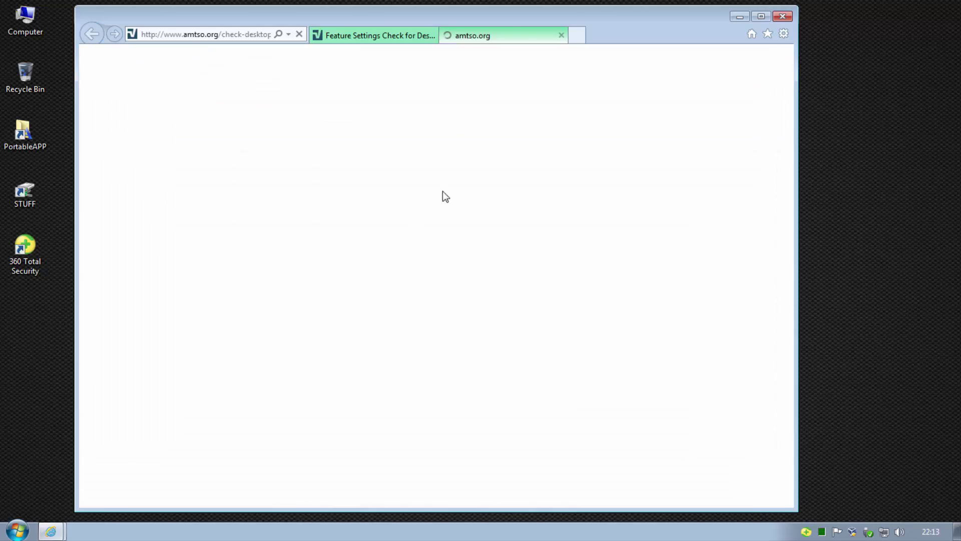
pyautogui.click(311, 272)
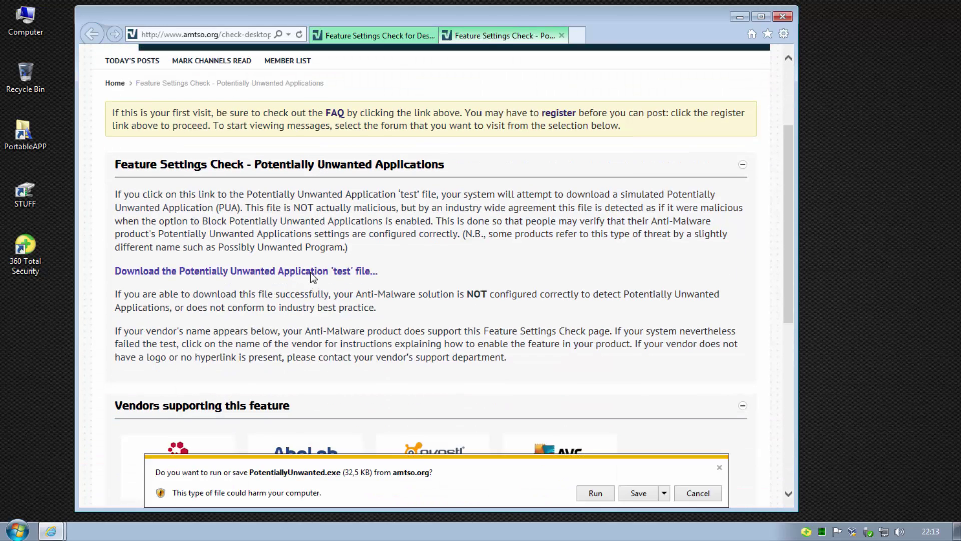
pyautogui.click(630, 494)
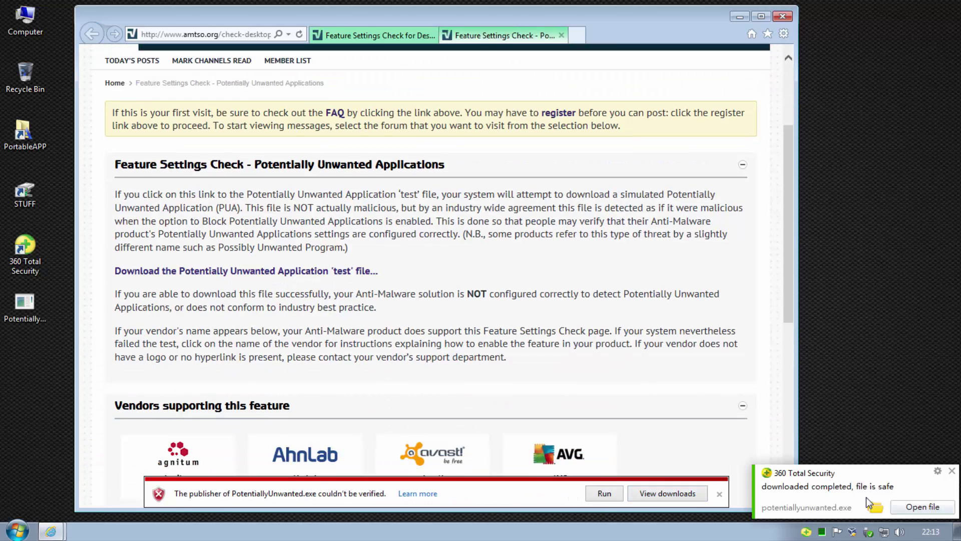
# Scan PotentiallyUnwanted.exe with VirusTotal (19/39 detections), then close the report and PUA tab
pyautogui.rightClick(28, 307)
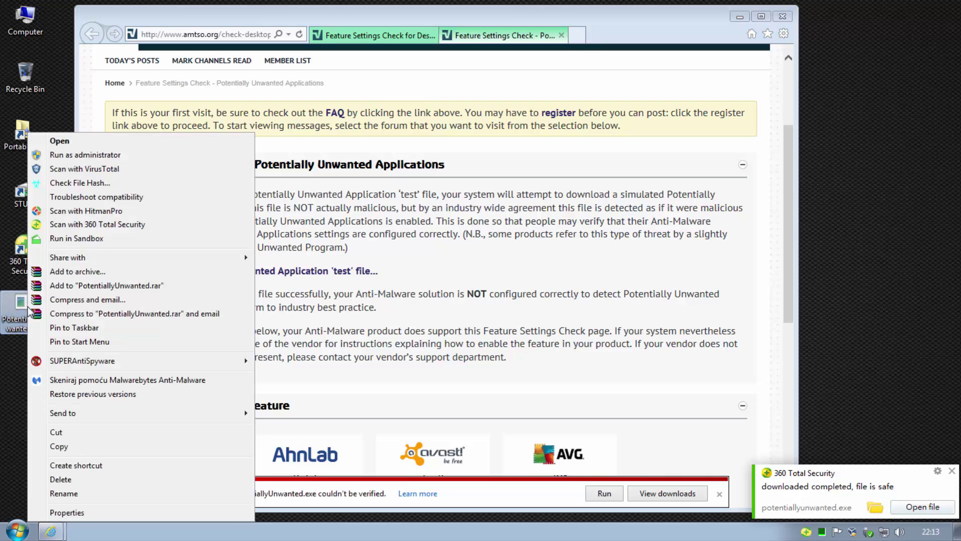
pyautogui.click(59, 141)
pyautogui.click(512, 277)
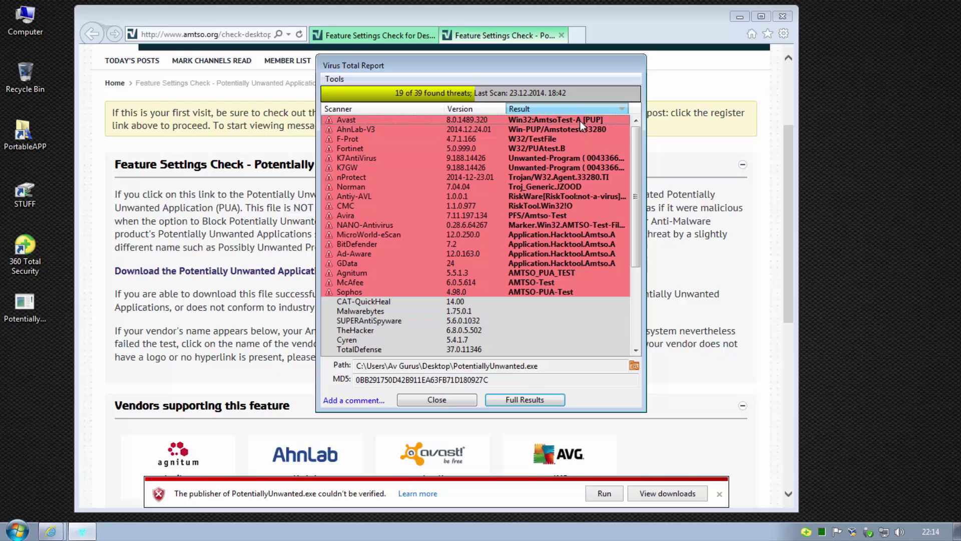
pyautogui.click(436, 400)
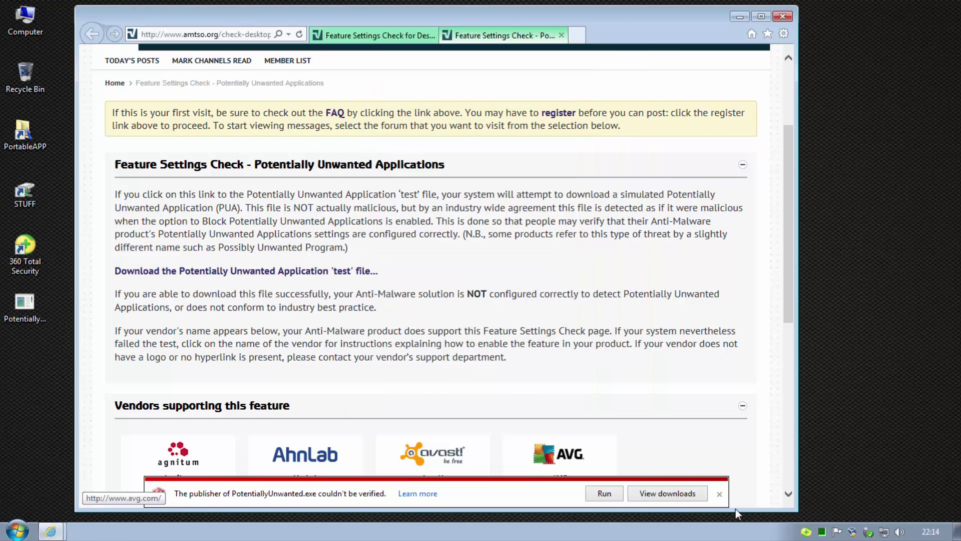
pyautogui.click(719, 494)
pyautogui.click(561, 35)
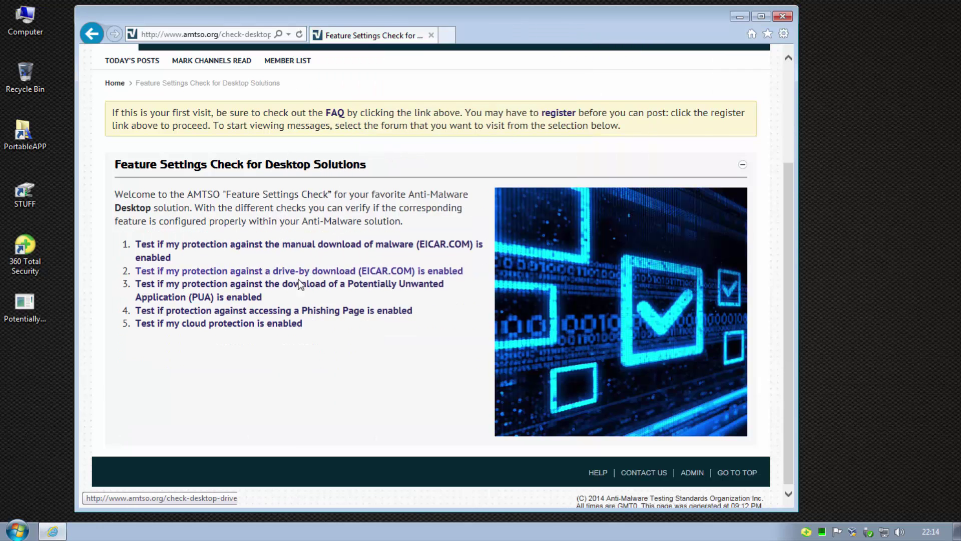
# Trigger 360's phishing block on test 4 and its CloudCar malware block on test 5, then go Home
pyautogui.click(330, 312)
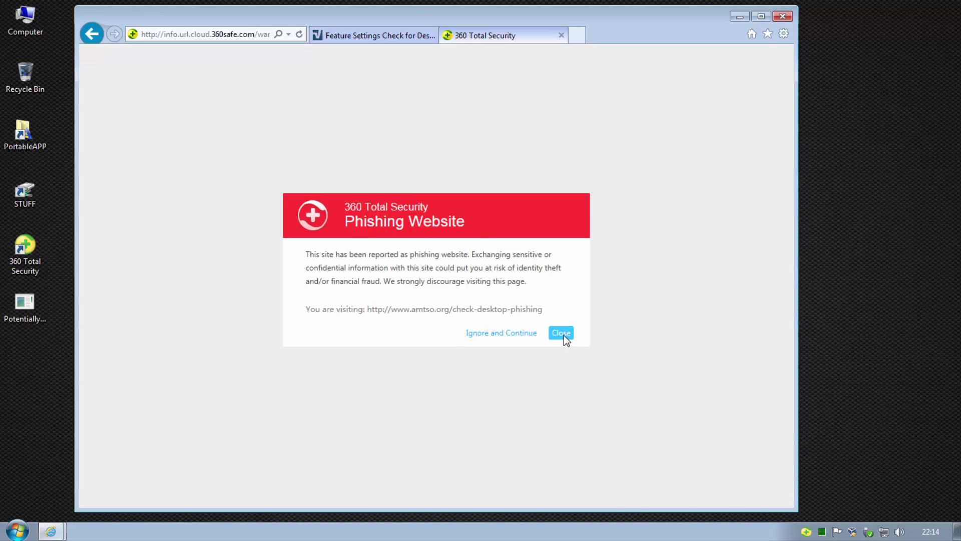
pyautogui.click(561, 333)
pyautogui.click(248, 324)
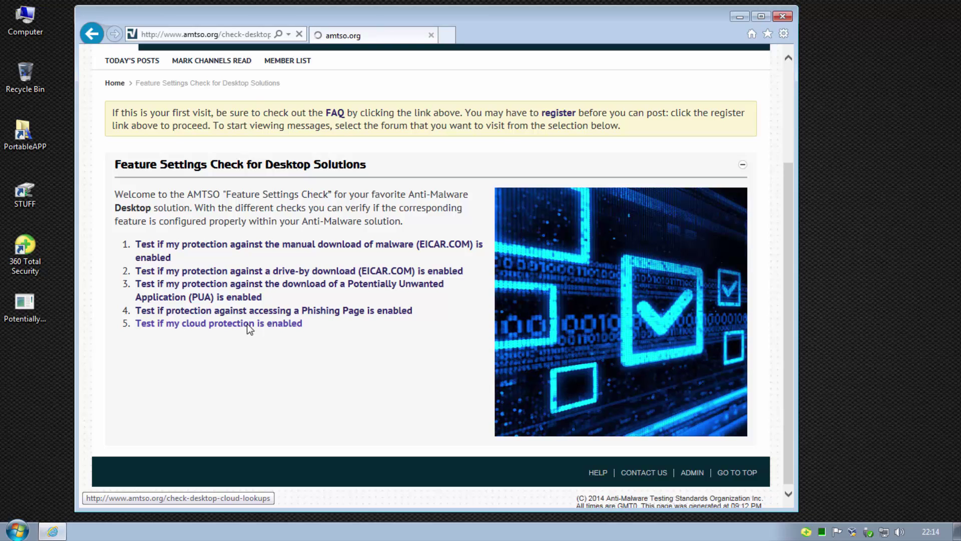
pyautogui.click(220, 382)
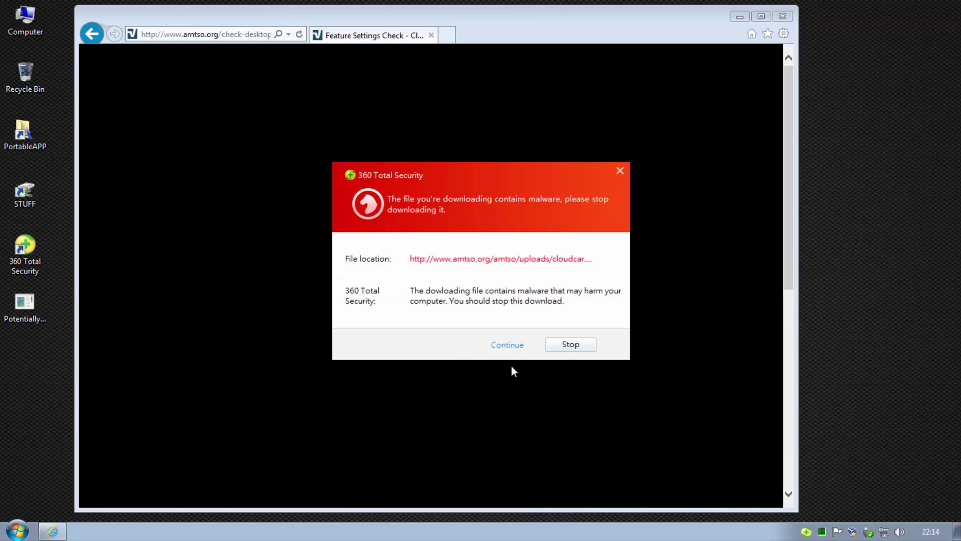
pyautogui.click(563, 344)
pyautogui.click(751, 34)
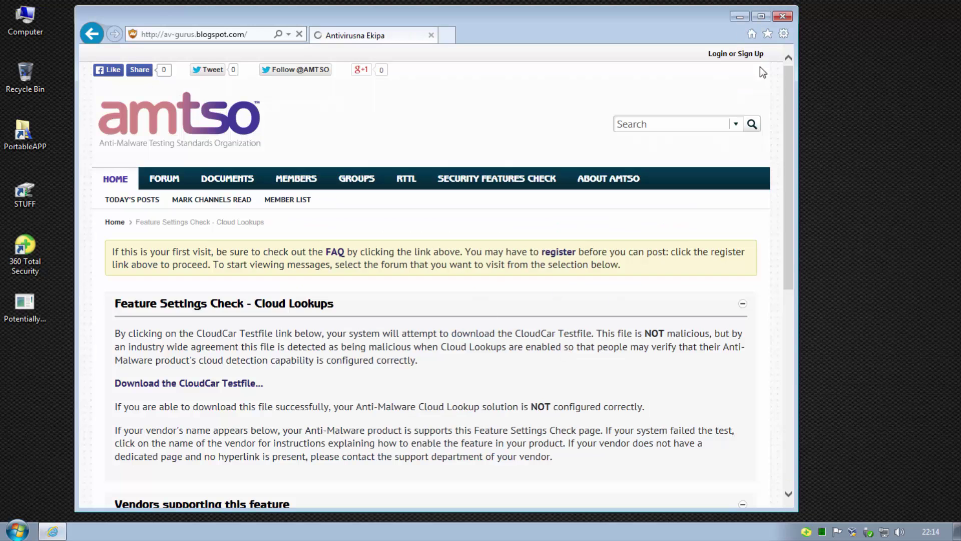